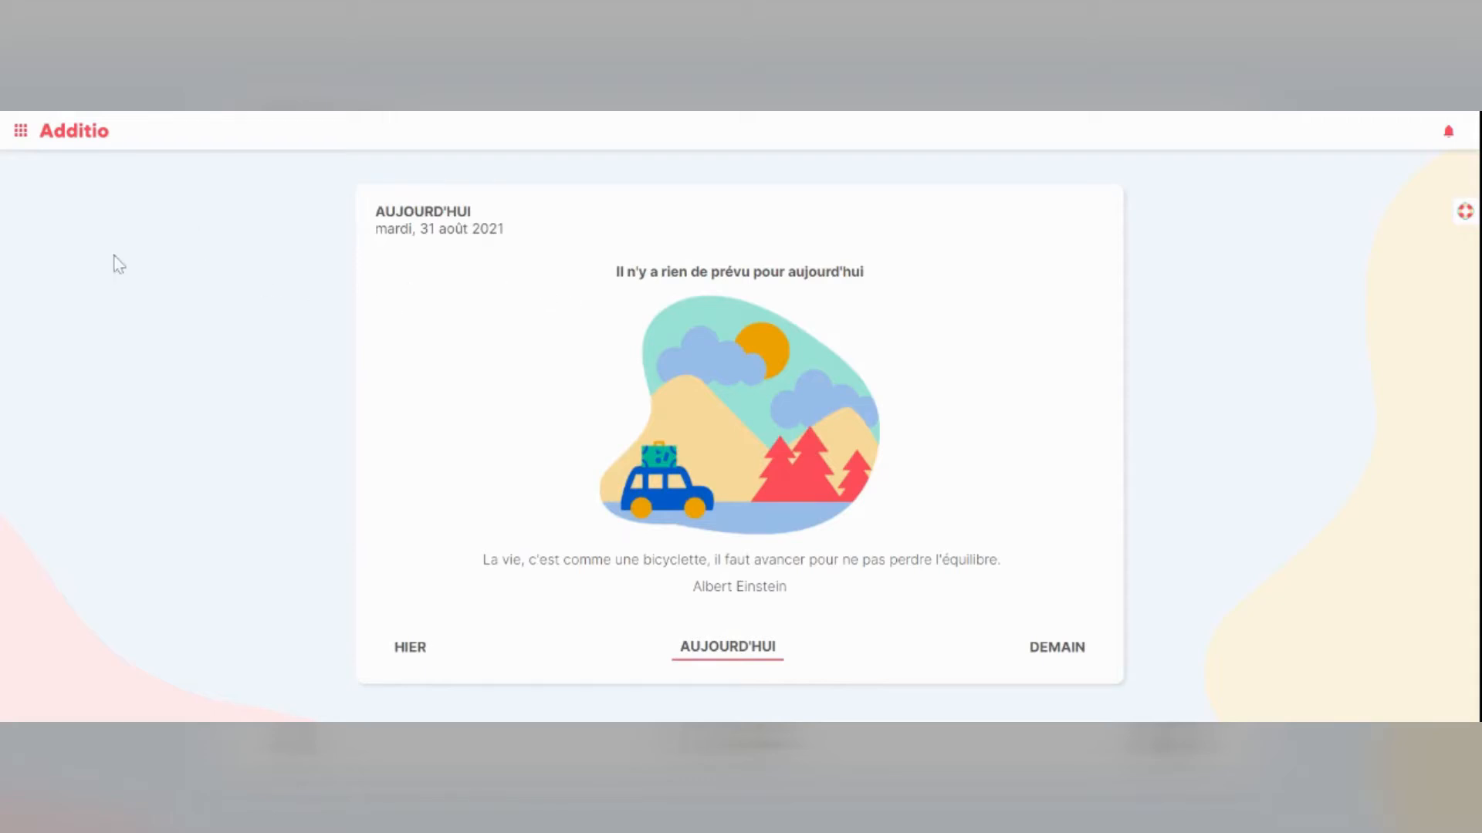
Step: Open the Langue russe class and display its quick actions, including Absences et retards
left_click(21, 131)
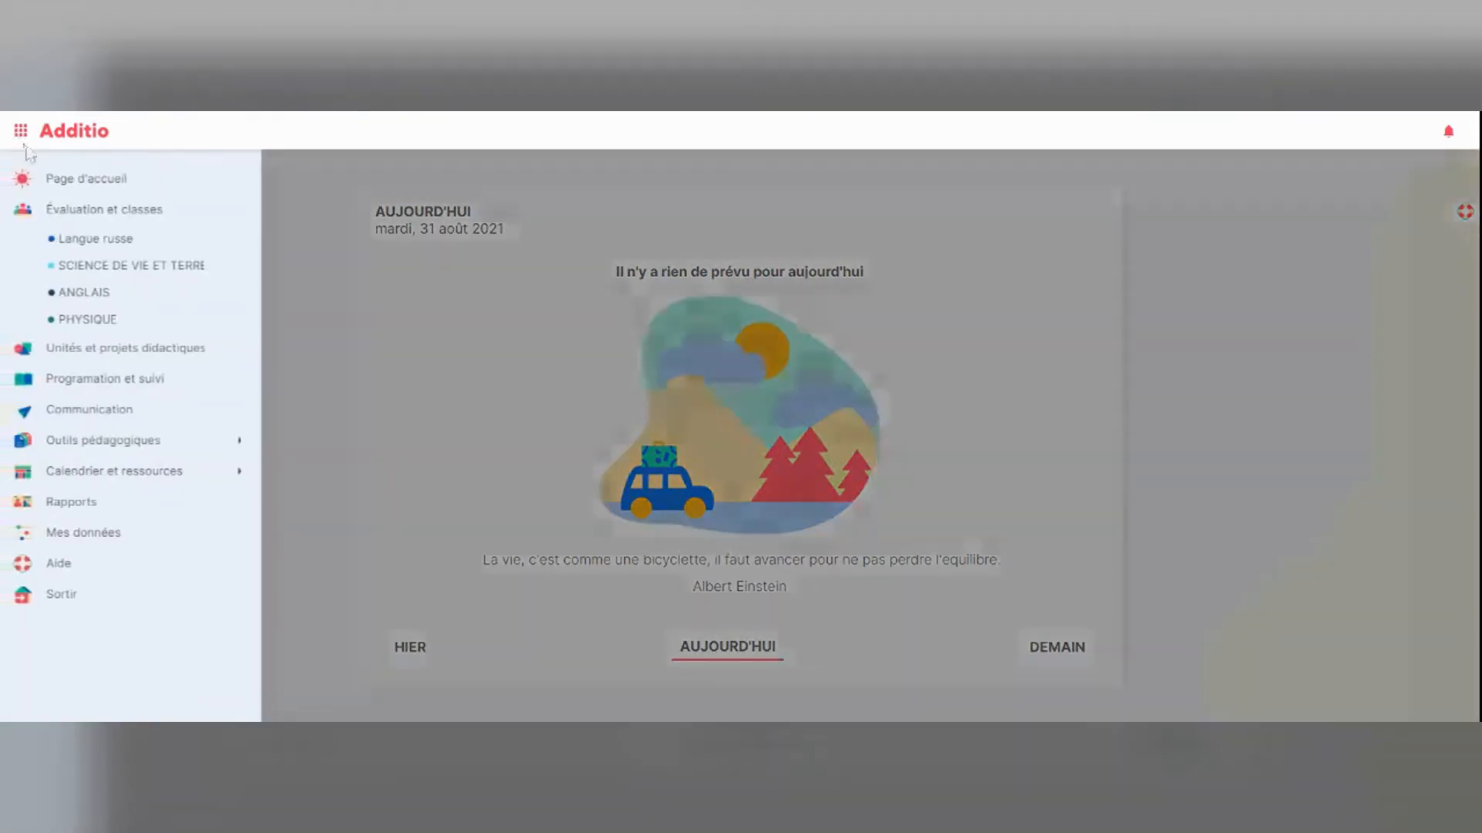
left_click(87, 240)
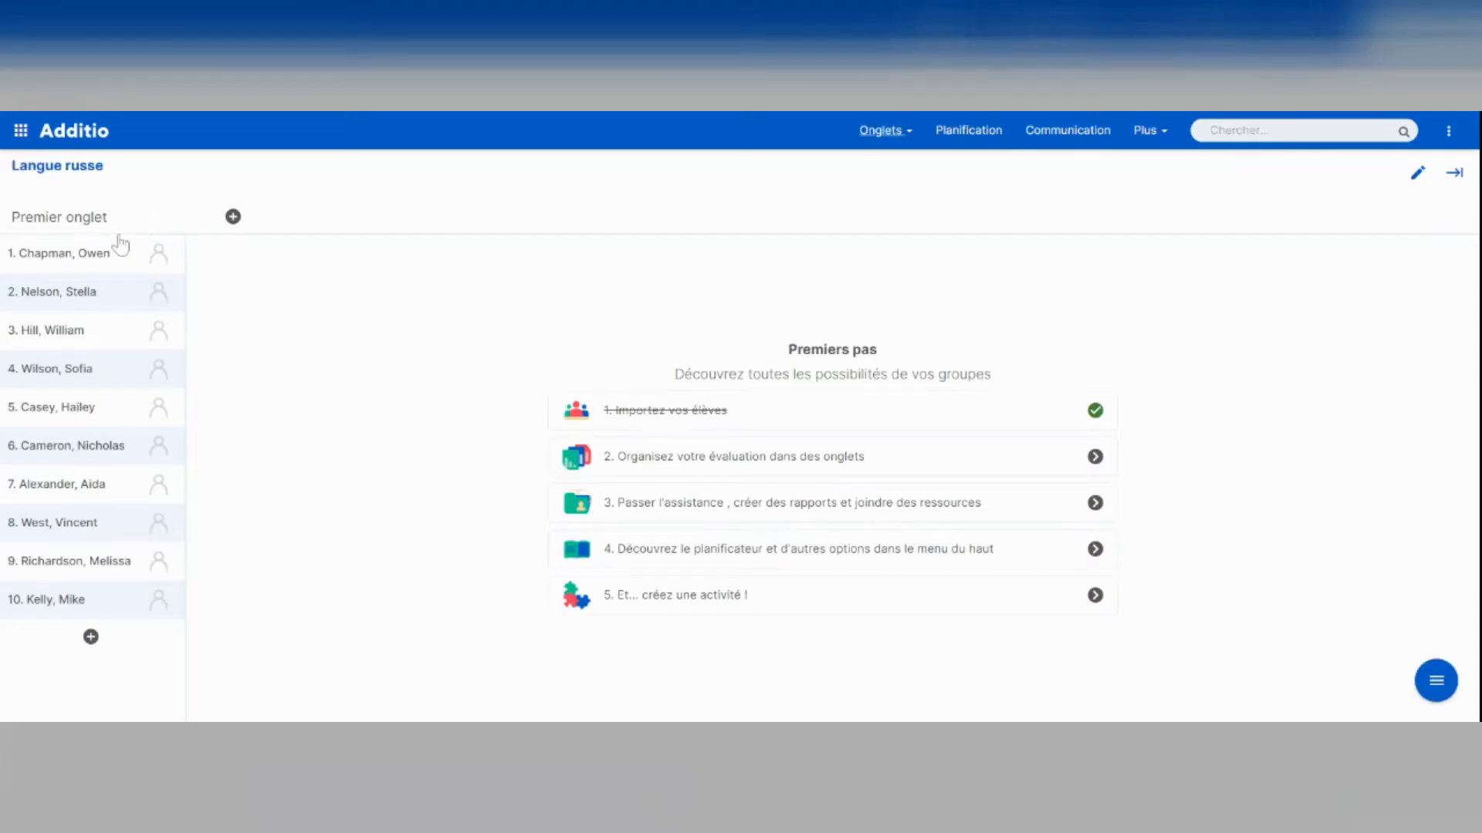
left_click(1435, 681)
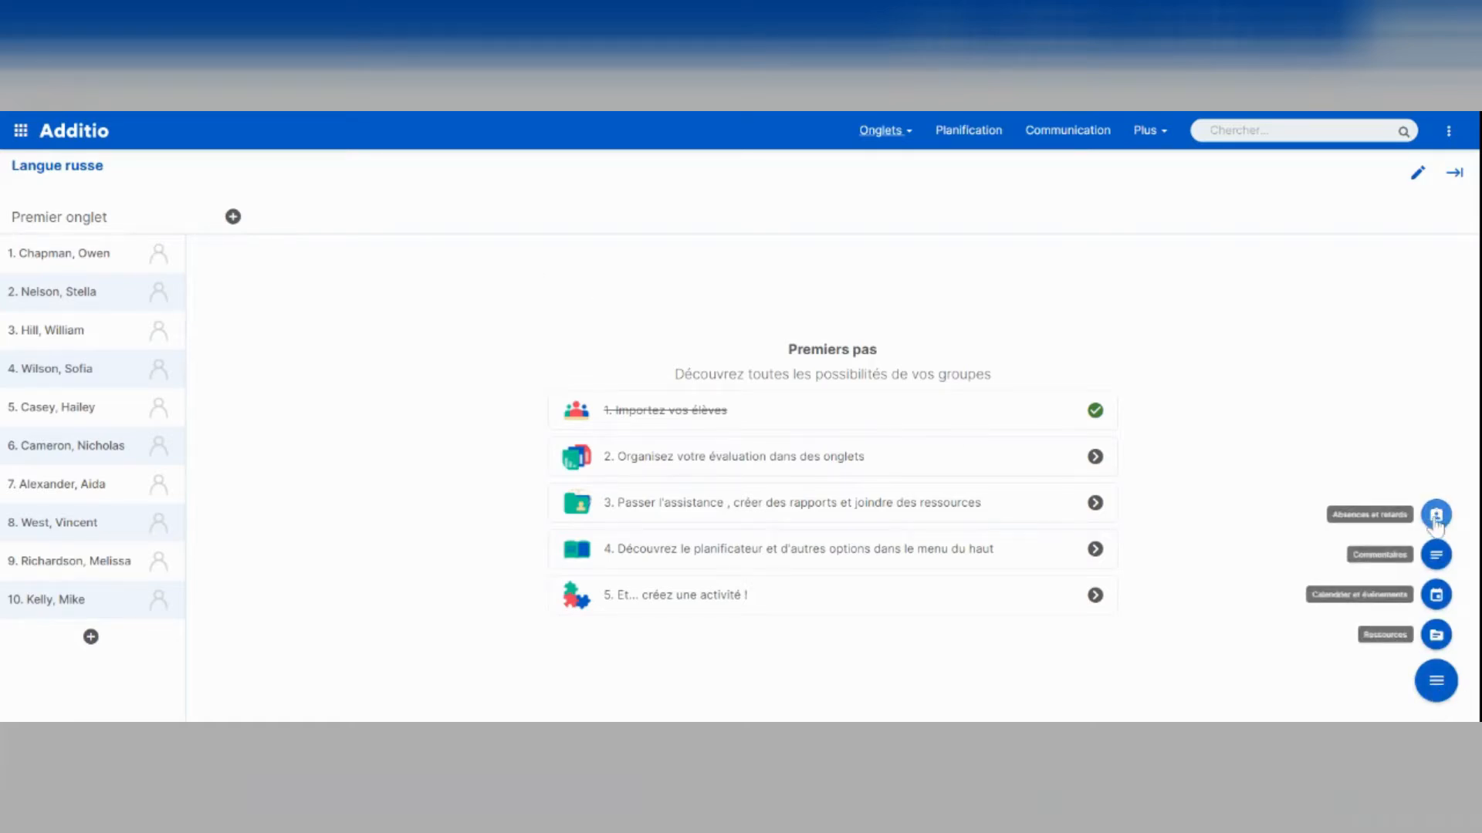
Step: Open the Présence en classe evaluation type from the teaching tools
left_click(21, 133)
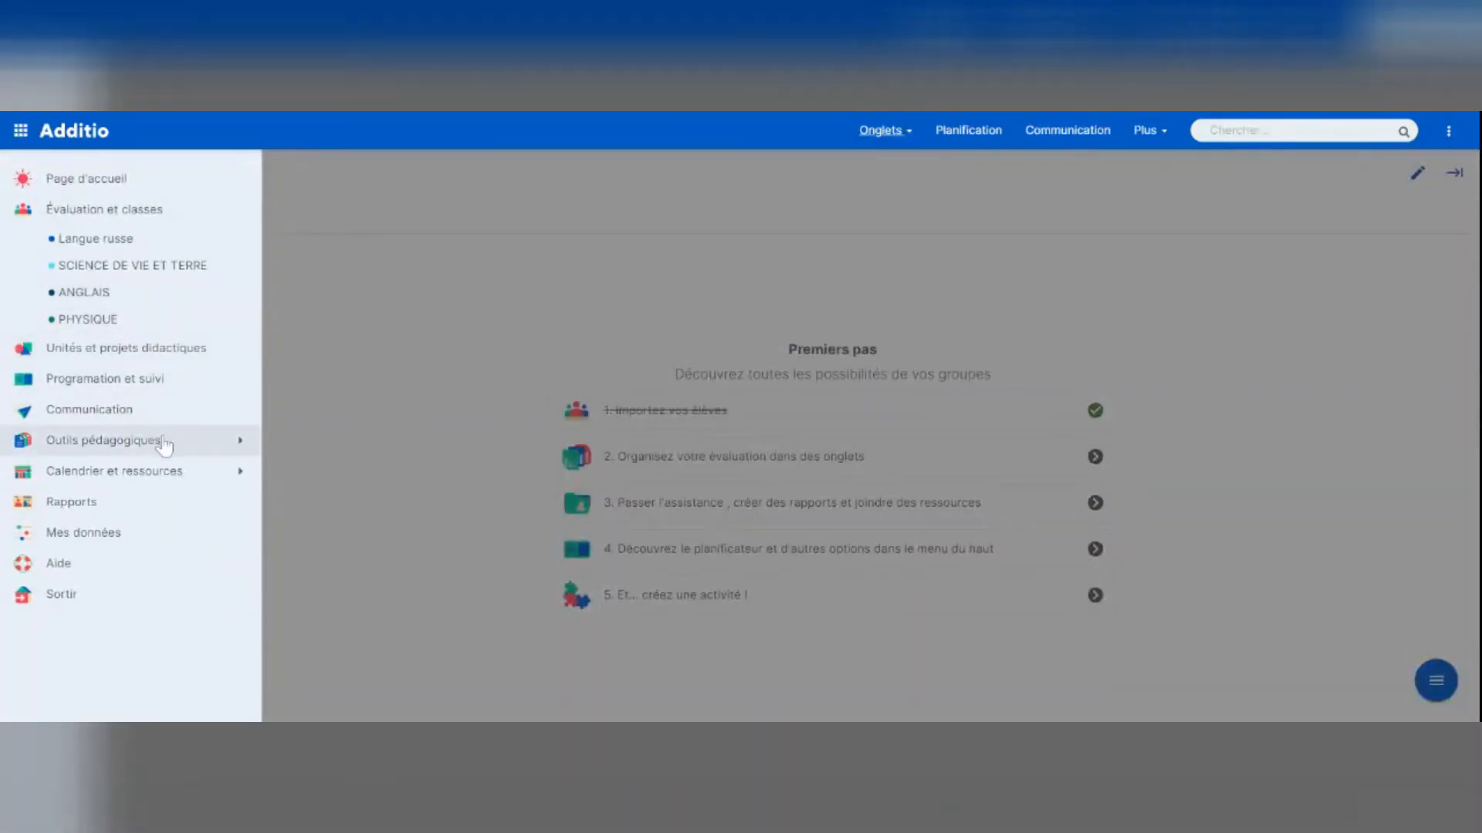
left_click(229, 446)
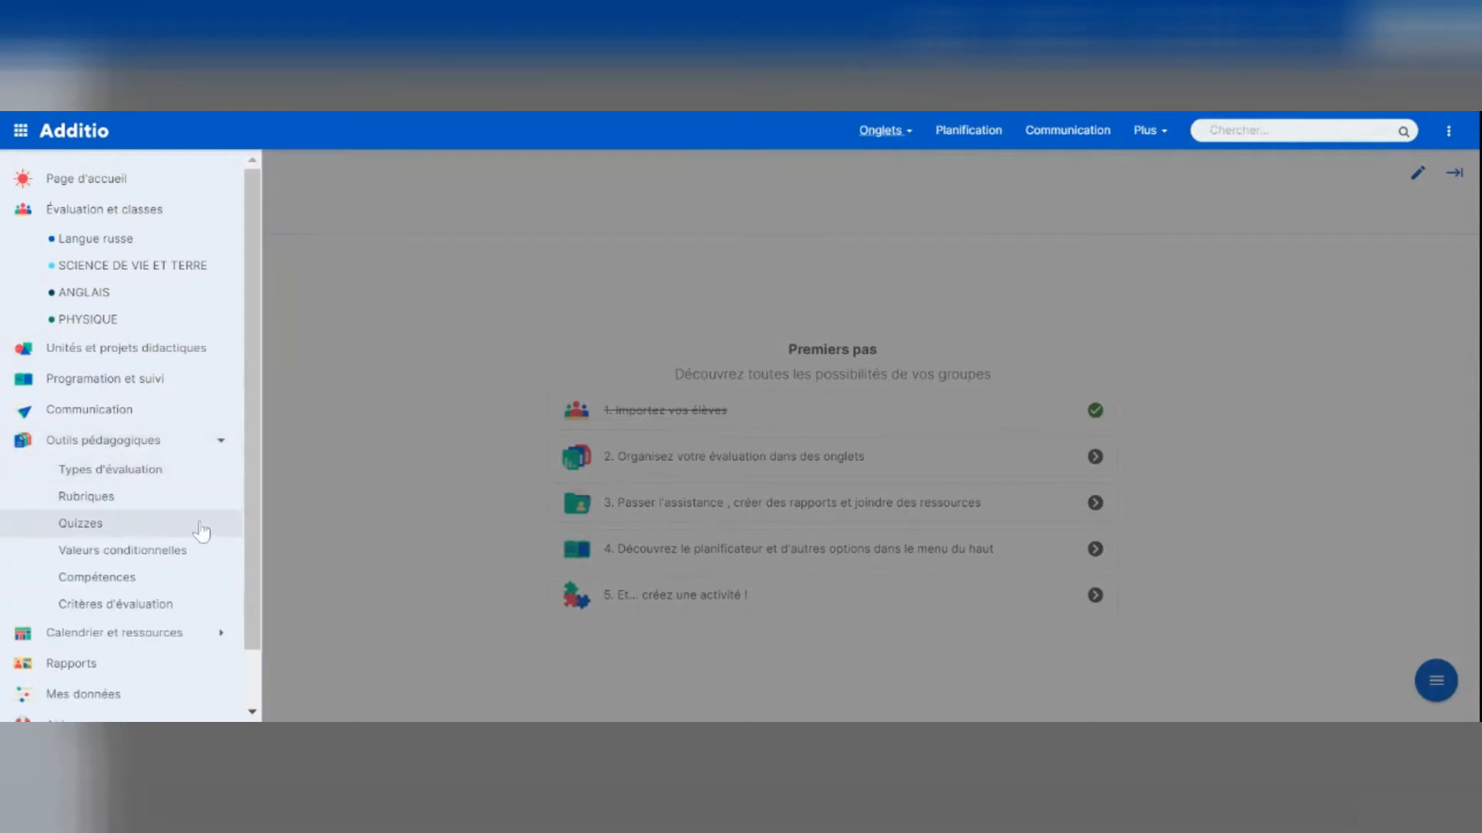
left_click(183, 480)
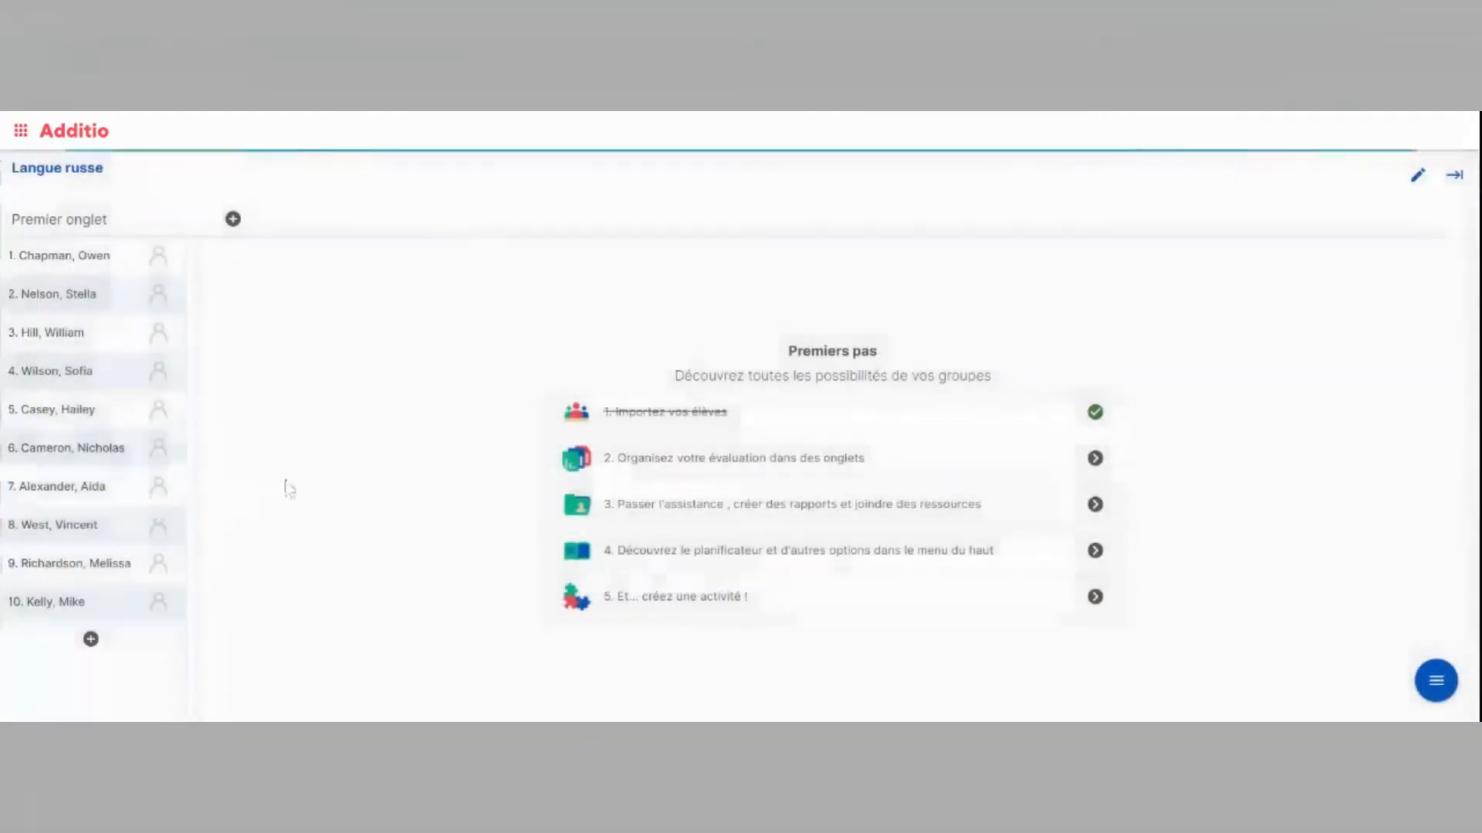
left_click(550, 617)
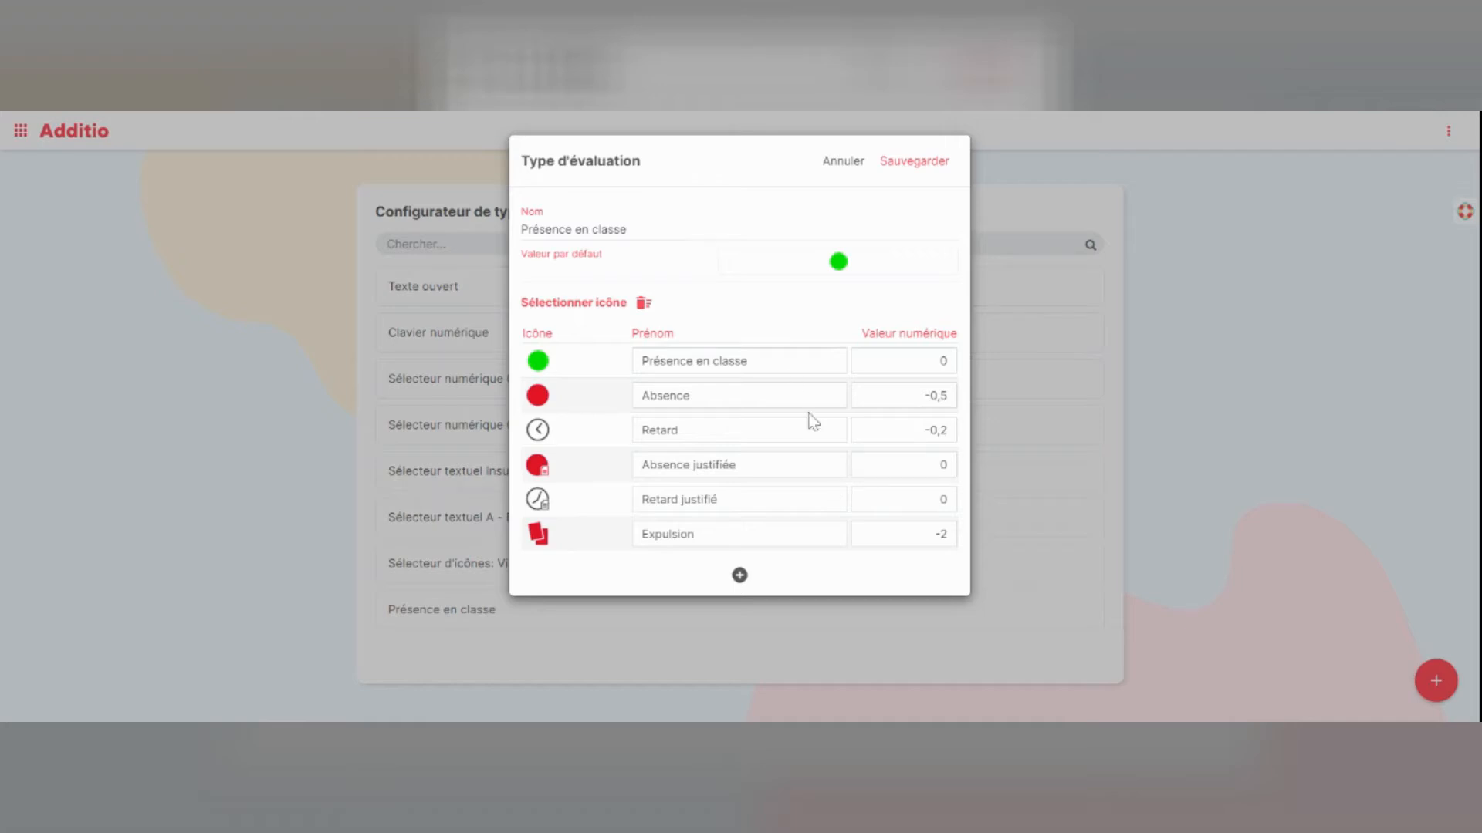
Step: Try adding a first-aid kit icon entry named Covid with numeric value 0 to Présence en classe, and discard the changes
left_click(739, 575)
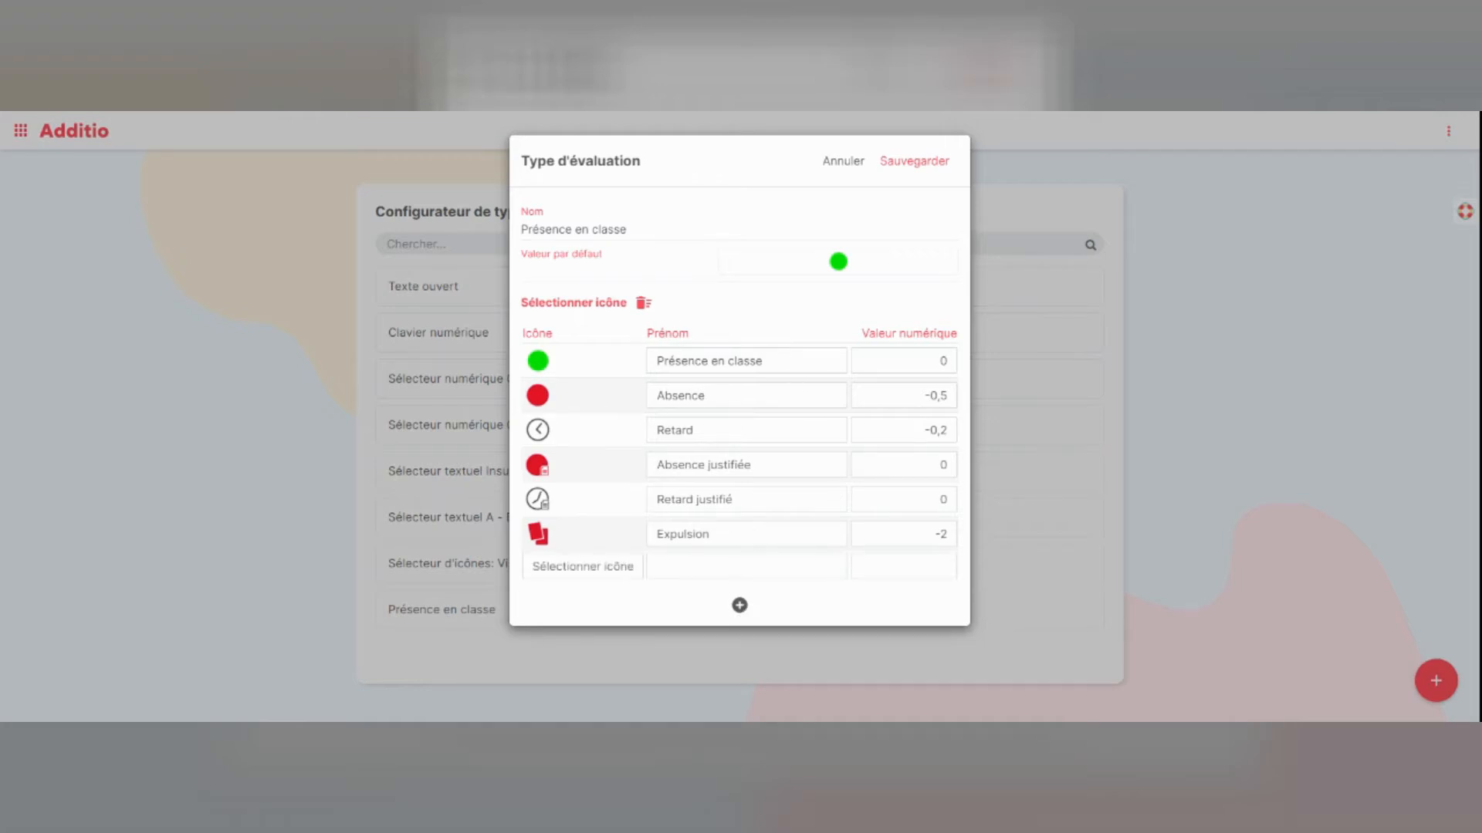
left_click(612, 571)
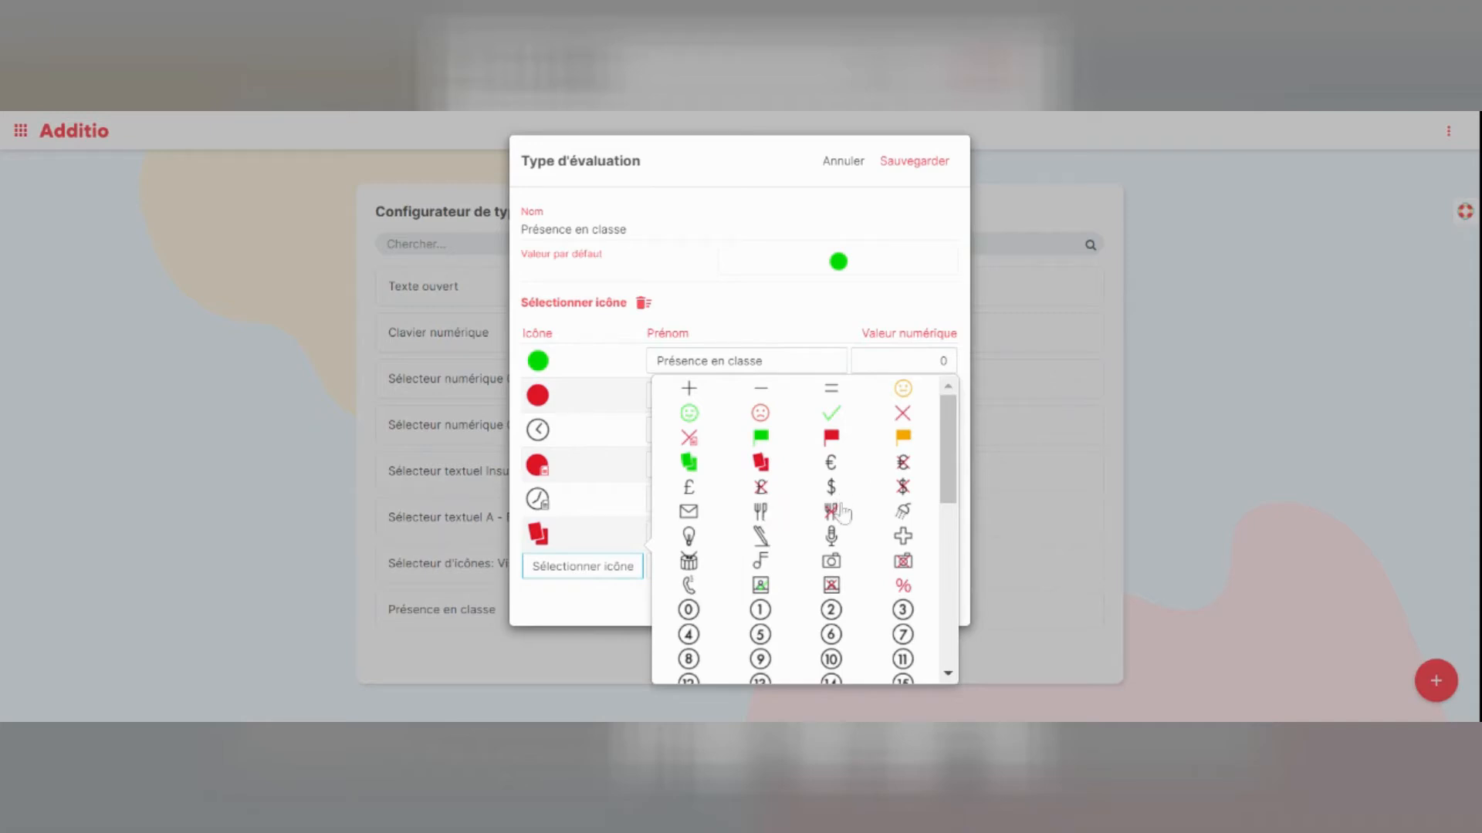
scroll(832, 494, "down", 1)
scroll(825, 482, "down", 1)
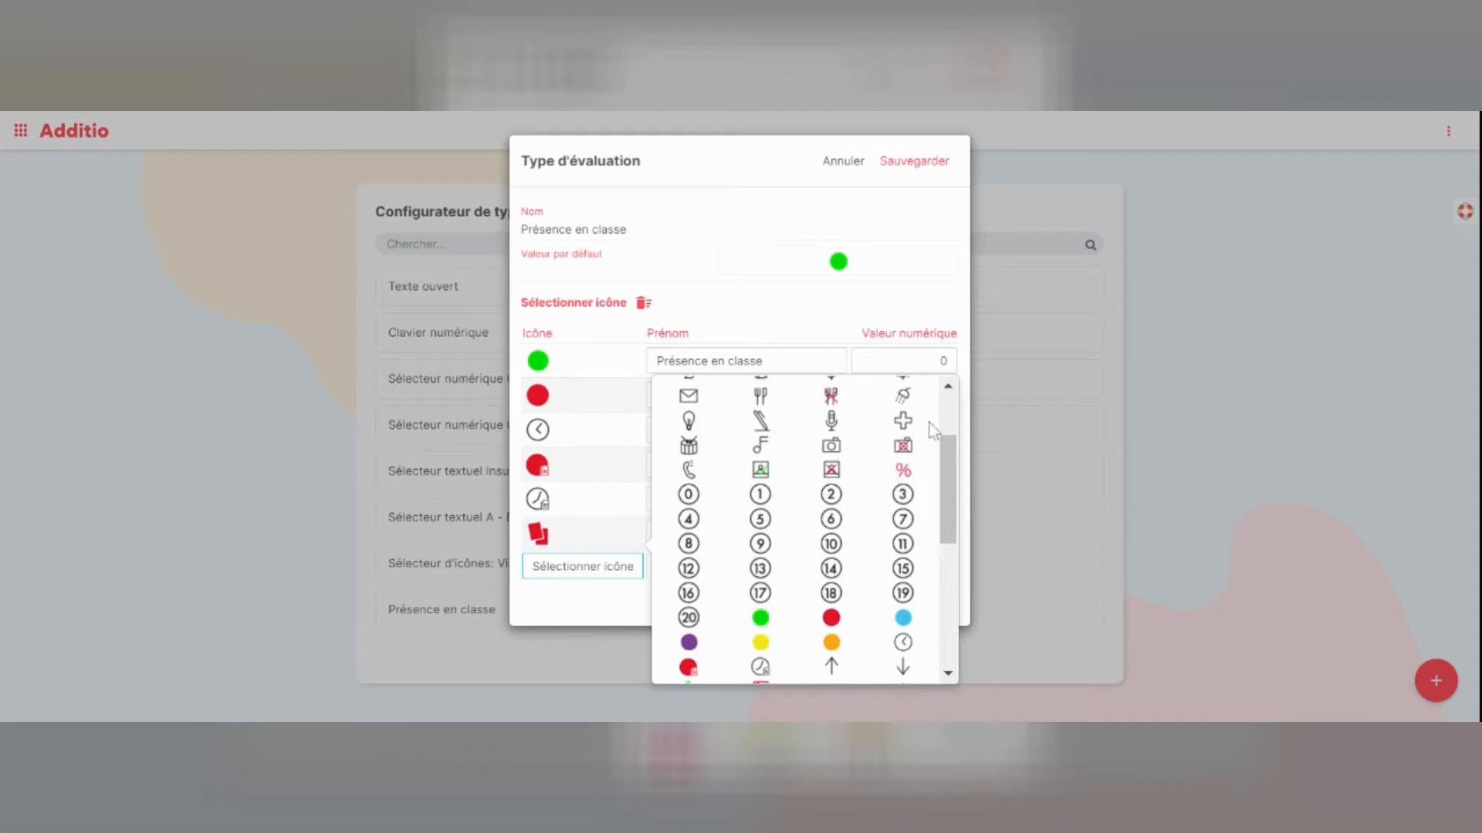
scroll(797, 479, "down", 3)
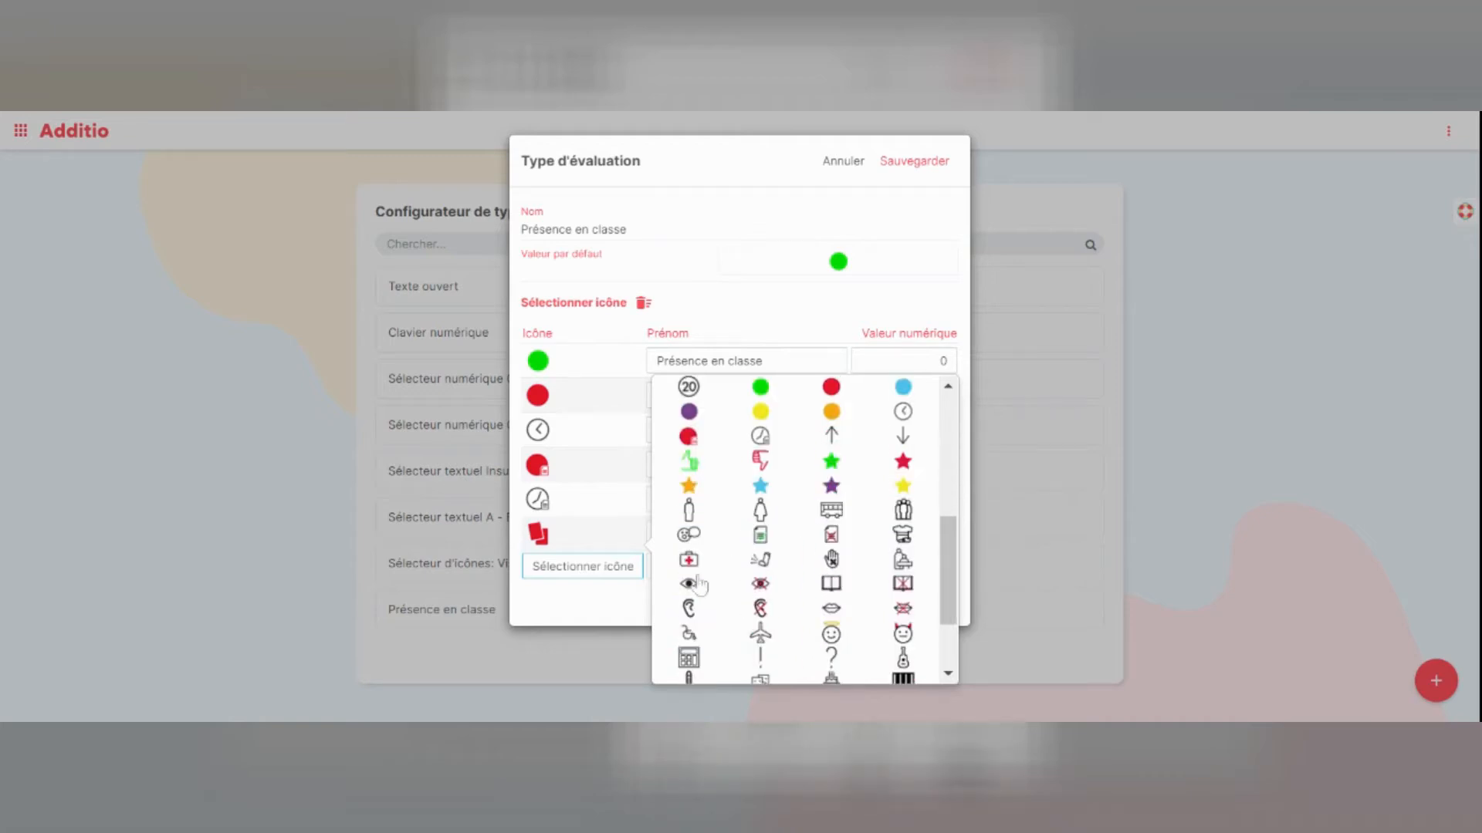
left_click(690, 564)
left_click(740, 569)
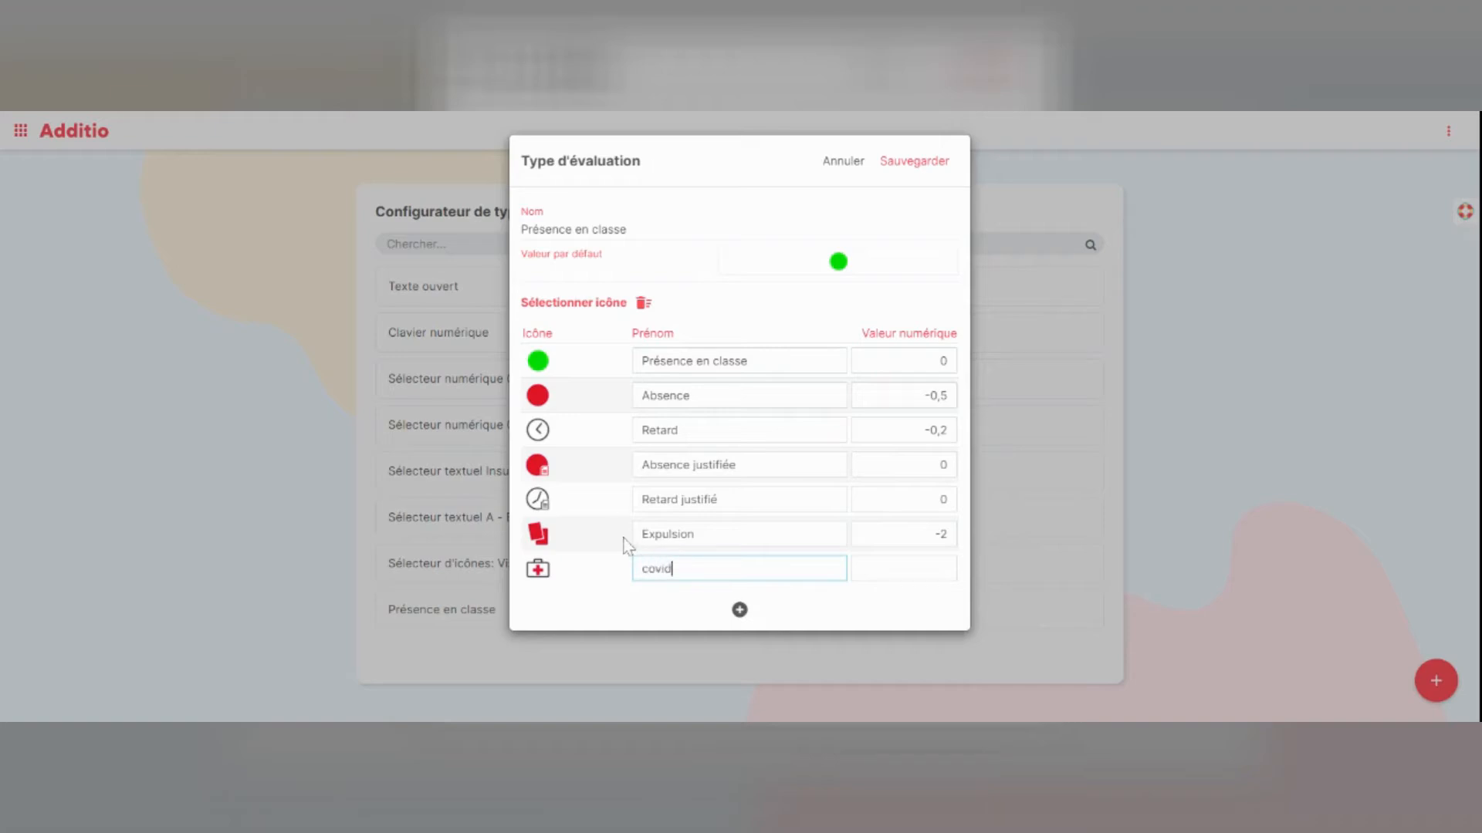
type("C")
key("Tab")
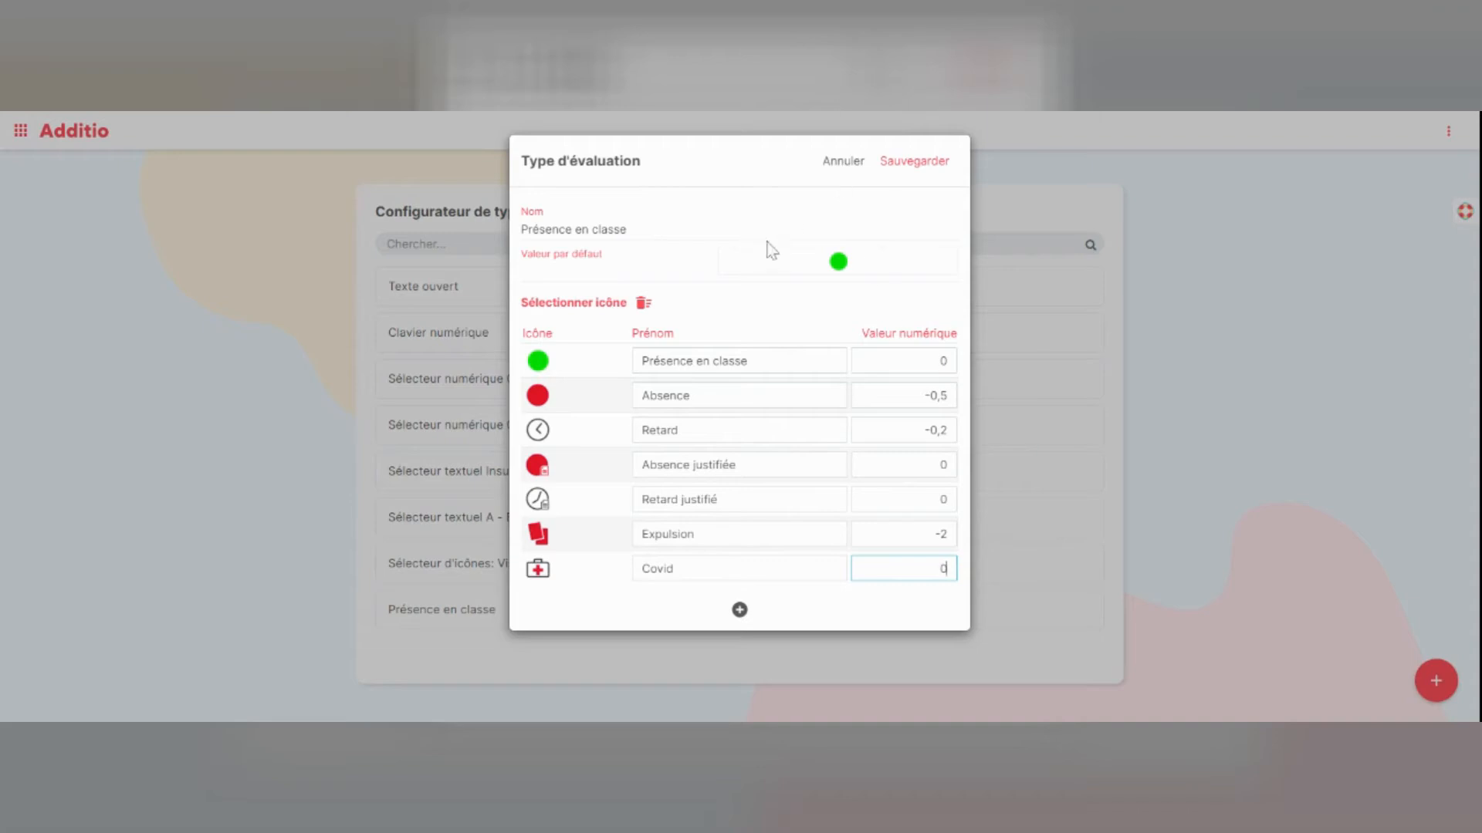
left_click(838, 171)
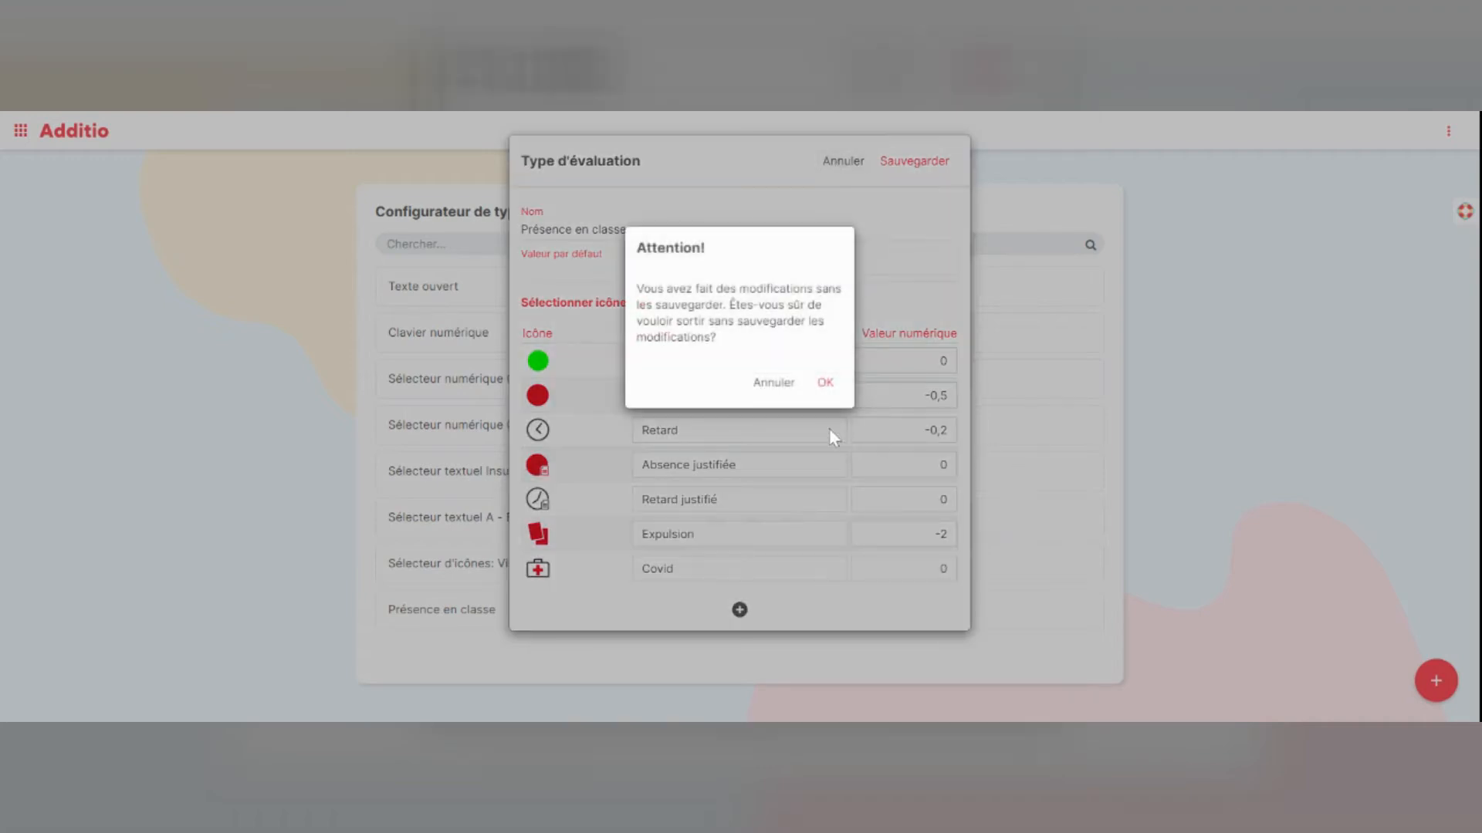
left_click(824, 382)
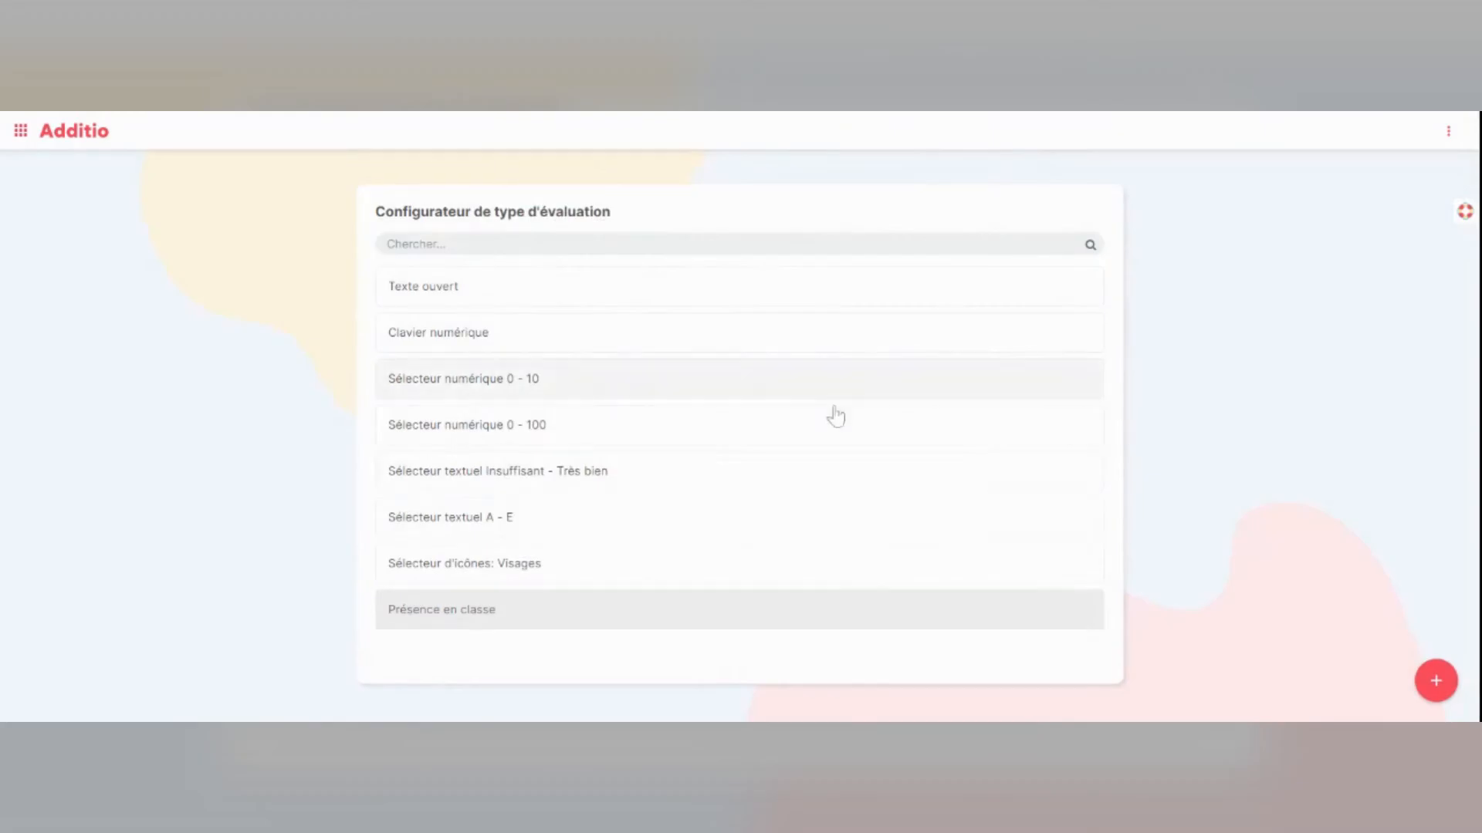
Step: Open the Absences et retards sheet of the Langue russe class
left_click(19, 133)
left_click(81, 240)
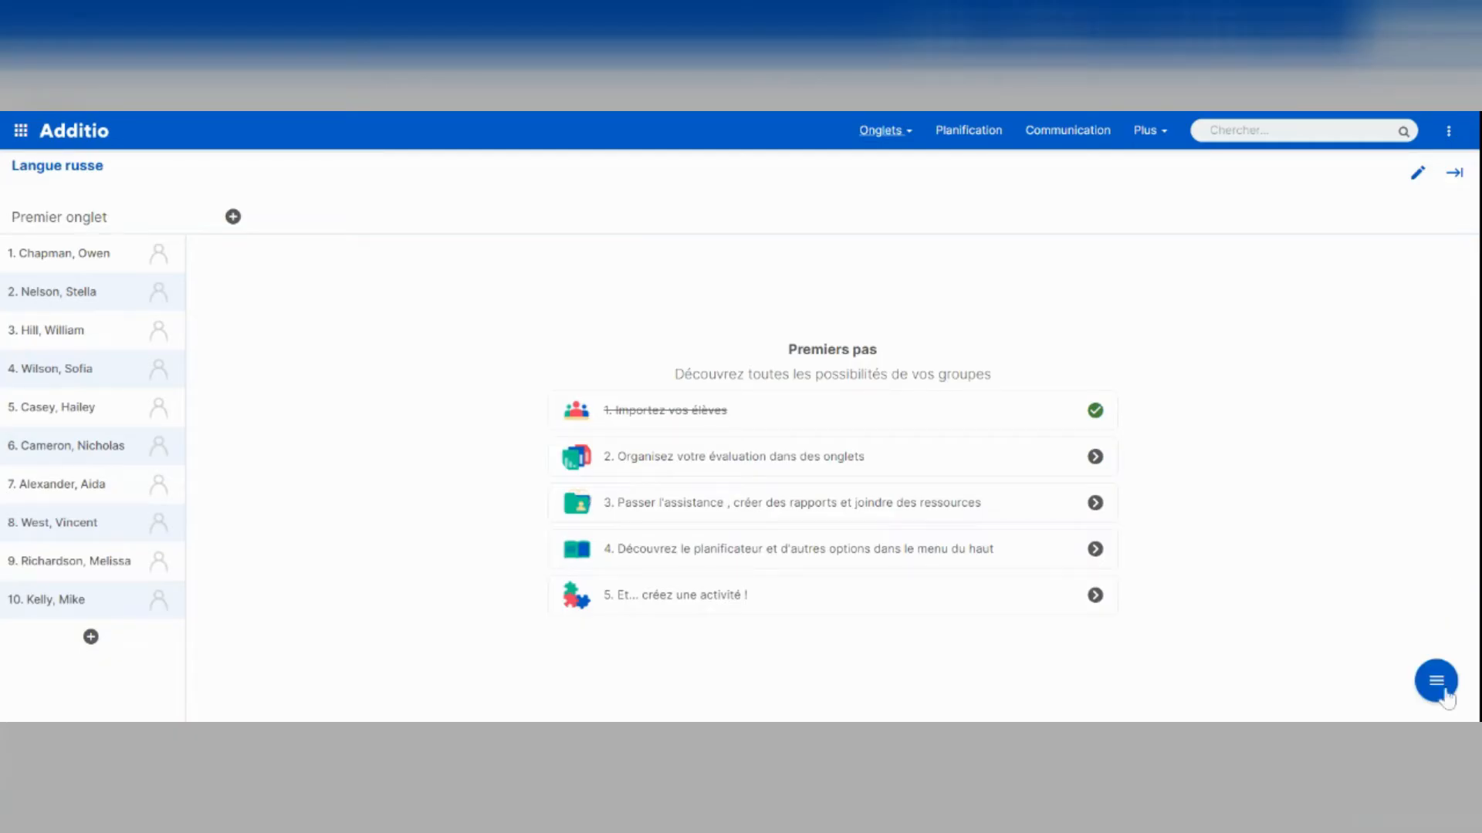
left_click(1439, 685)
left_click(1440, 516)
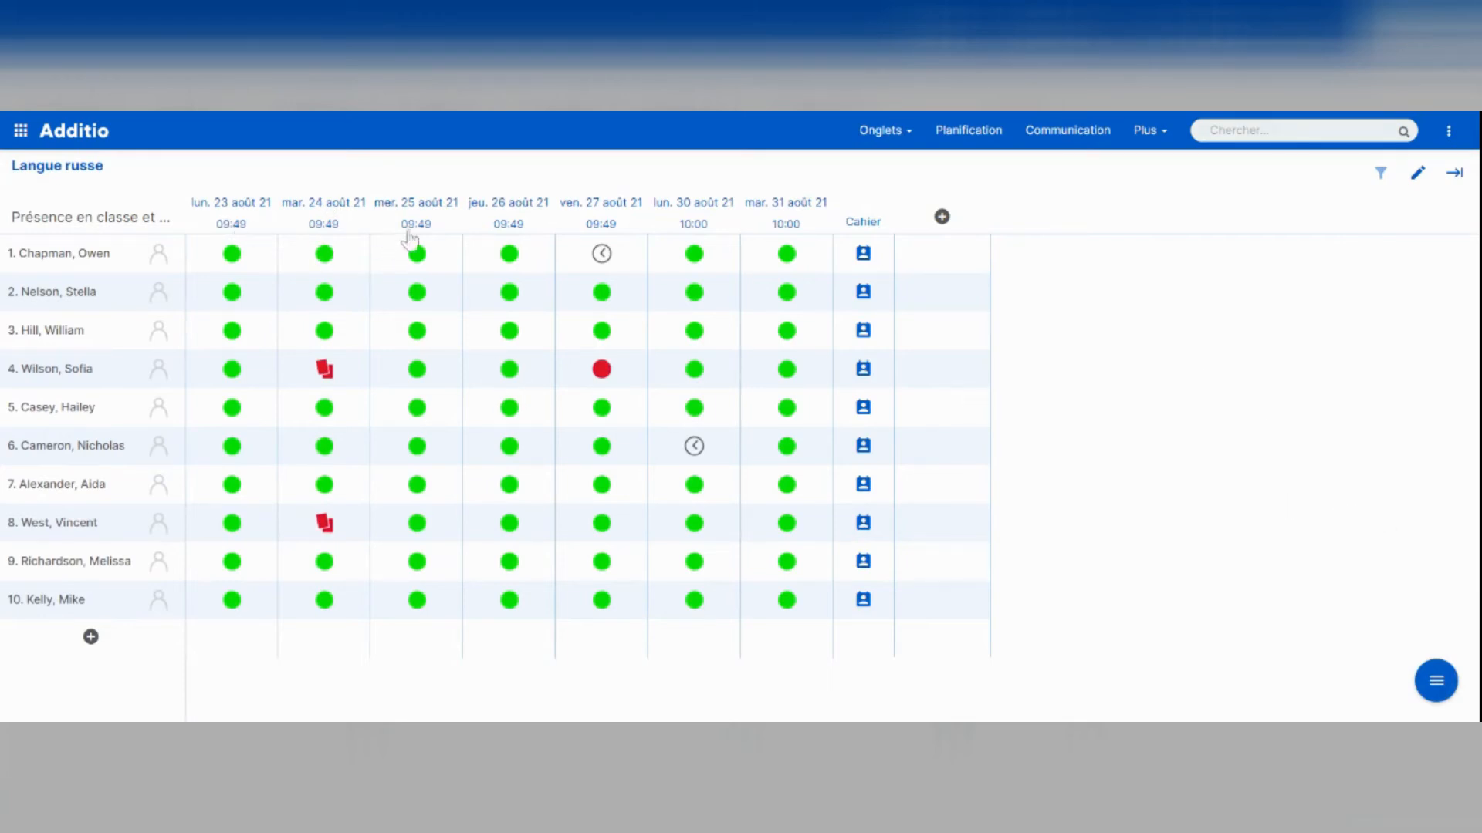
Step: Add an attendance column for the current date and time and mark the first student as Retard justifié in it
left_click(942, 219)
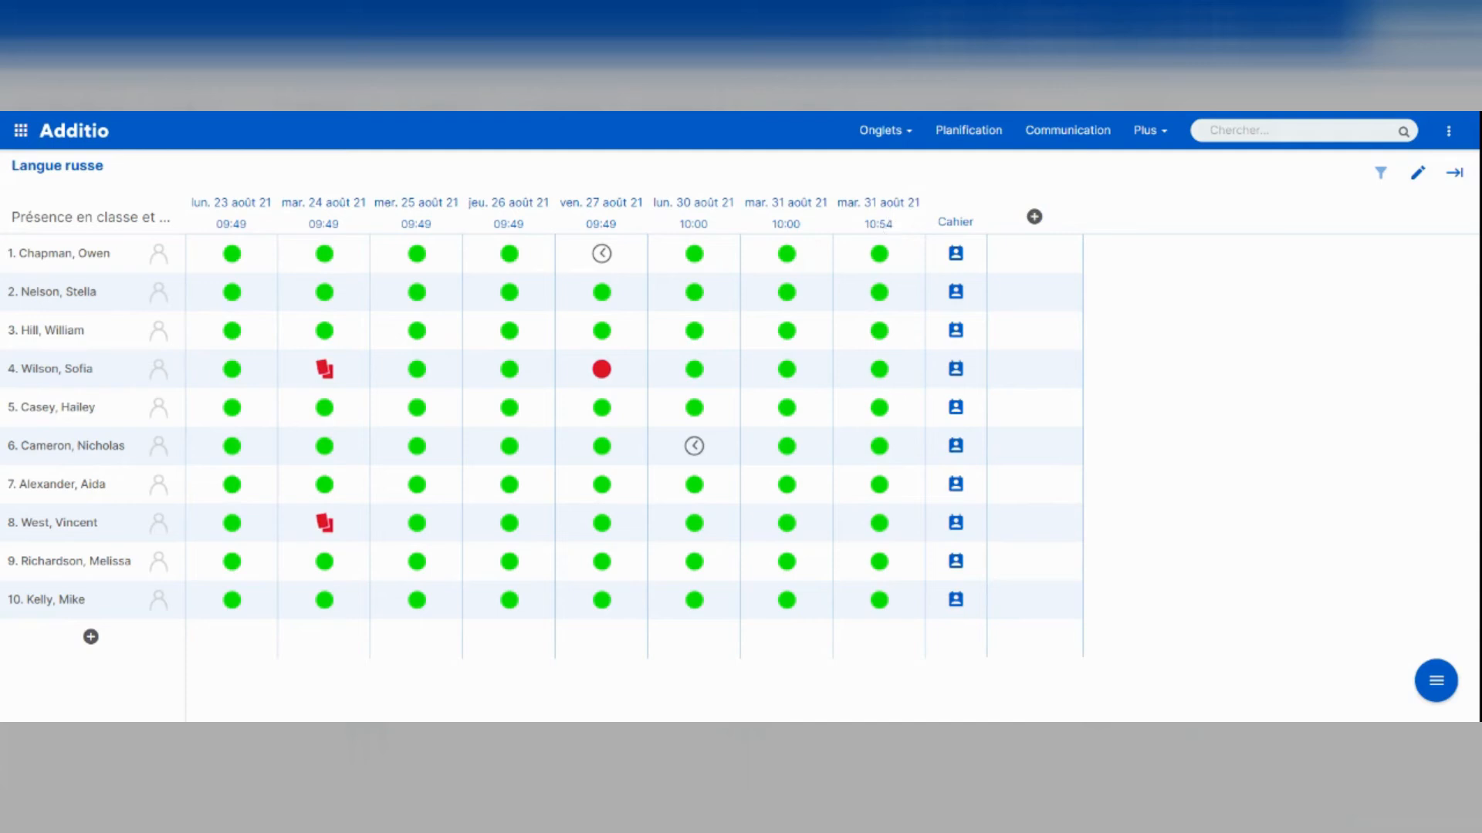
left_click(880, 255)
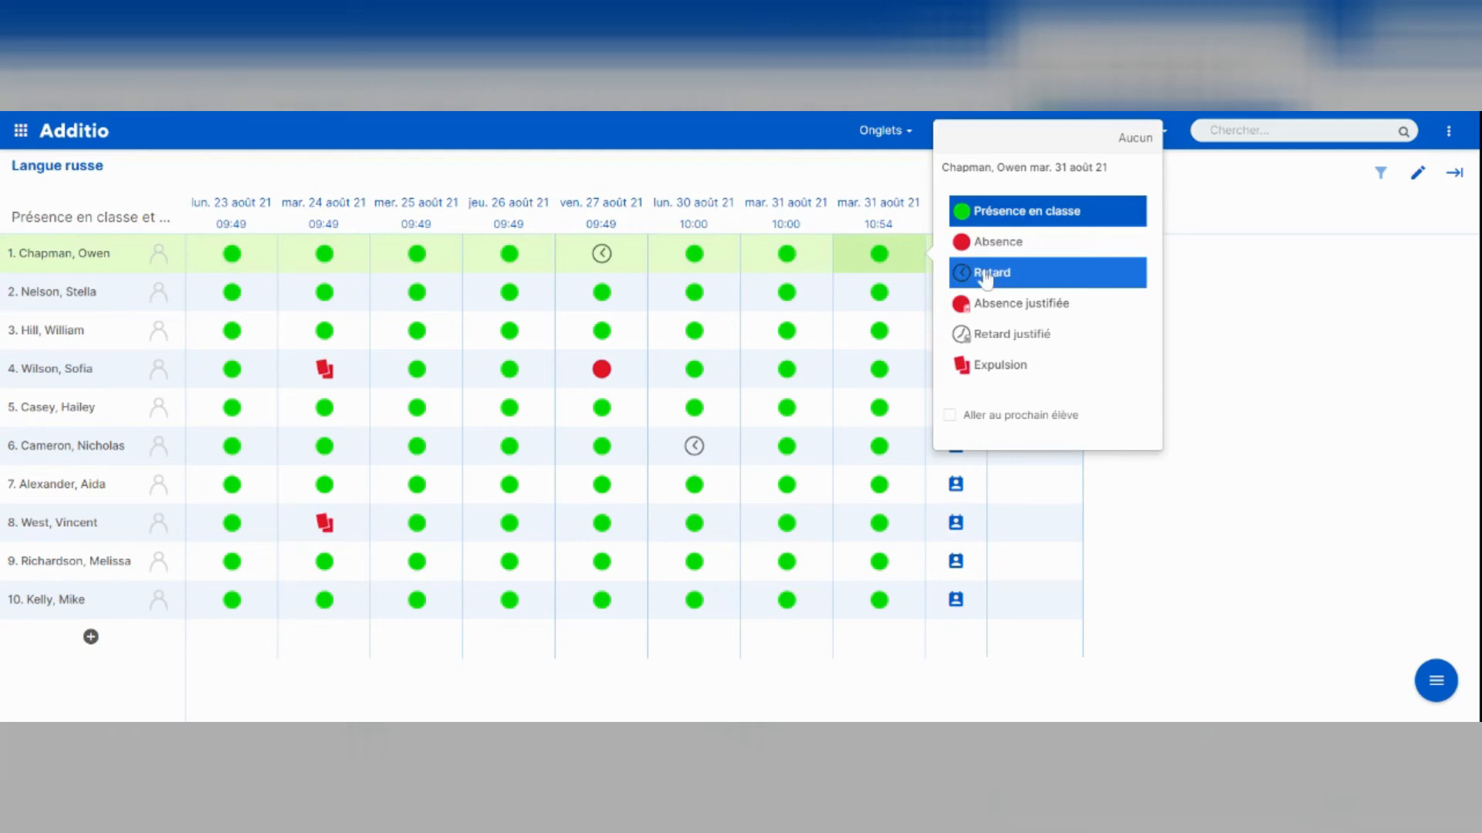
left_click(1000, 337)
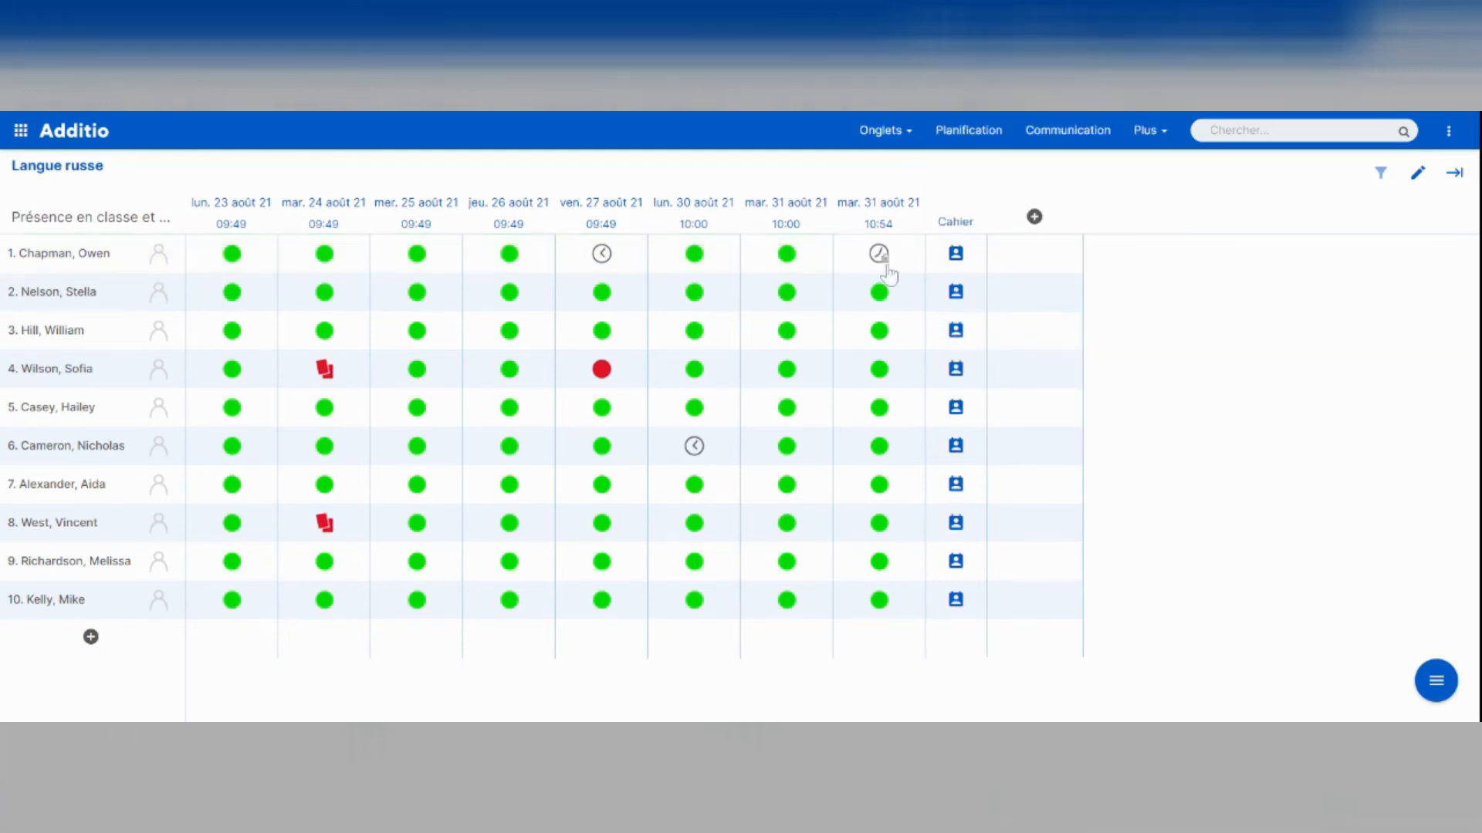
Step: Open the Observation option for the first student's newest attendance entry and clear the entry's status with Aucun
mouse_move(889, 275)
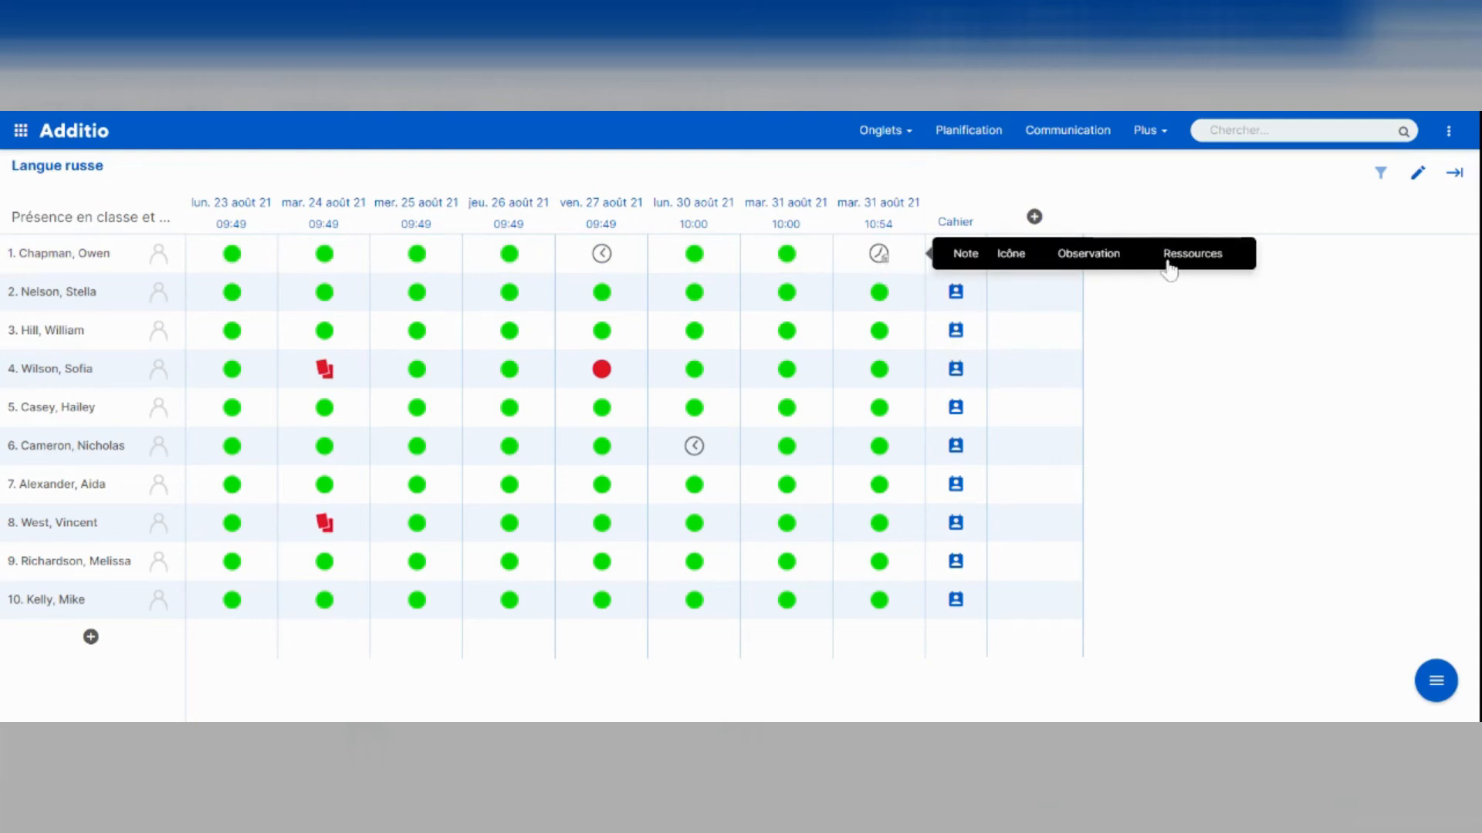
left_click(1084, 262)
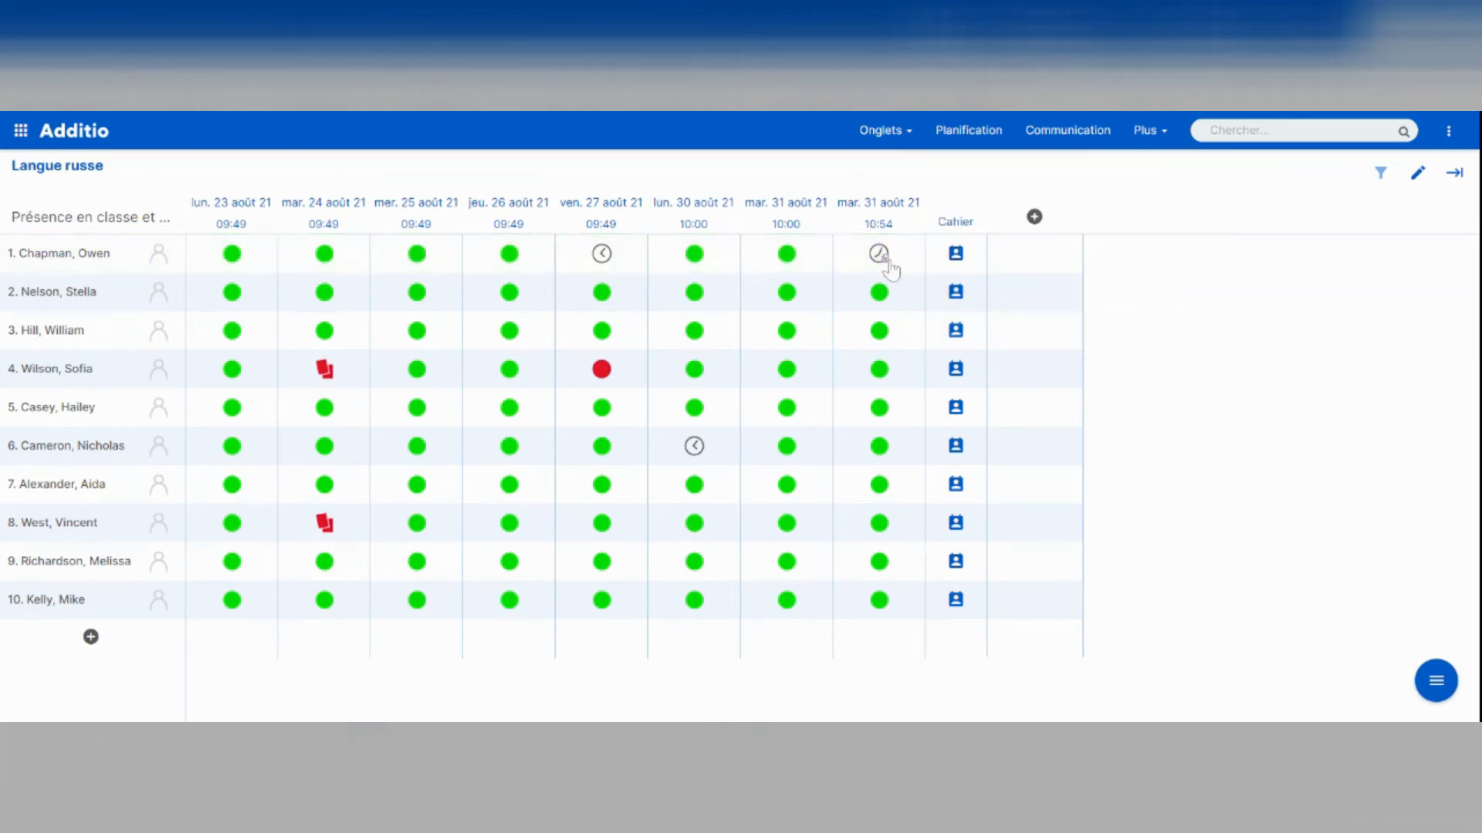
left_click(888, 263)
left_click(888, 263)
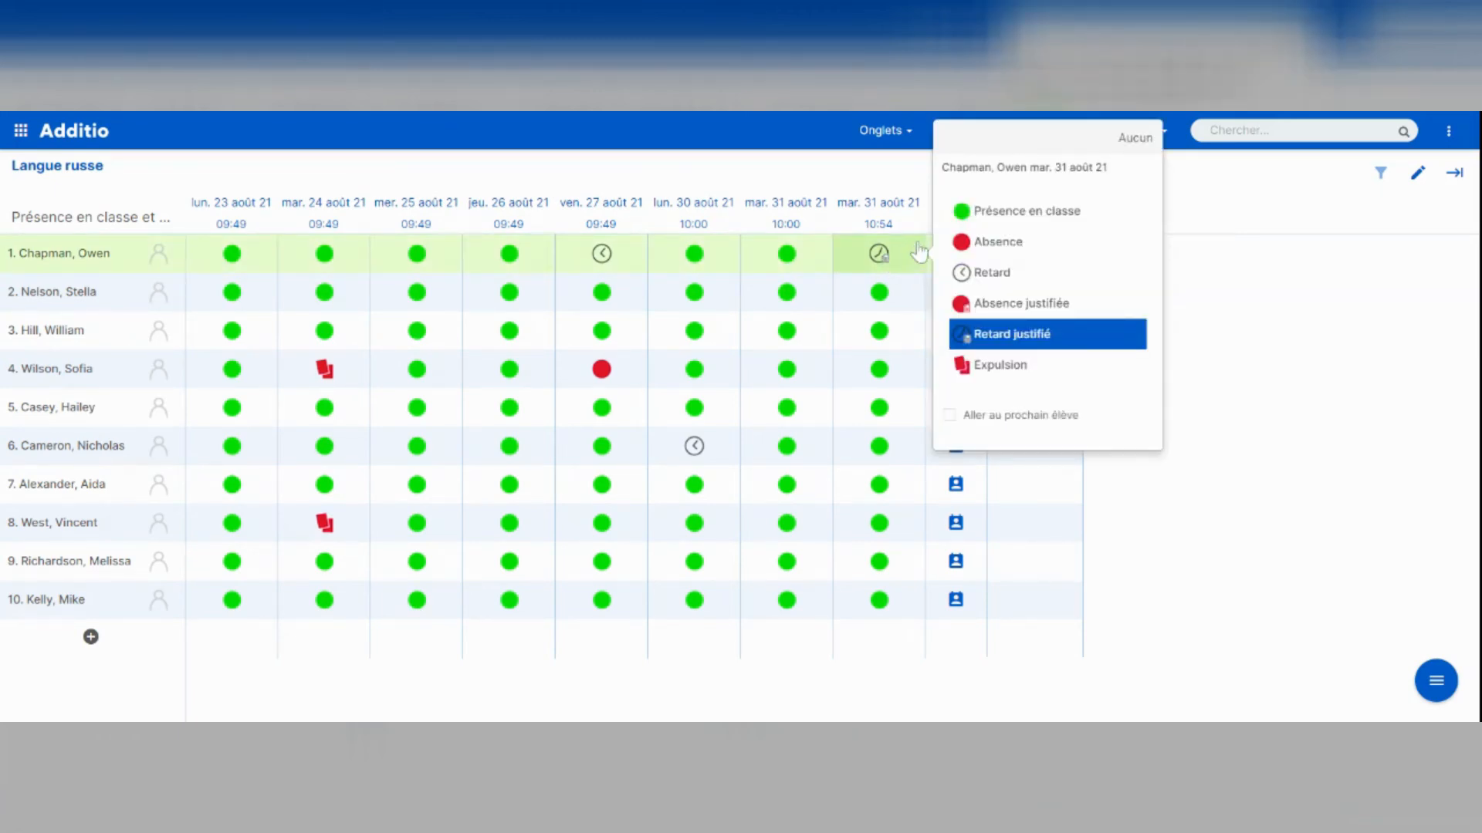
left_click(1133, 139)
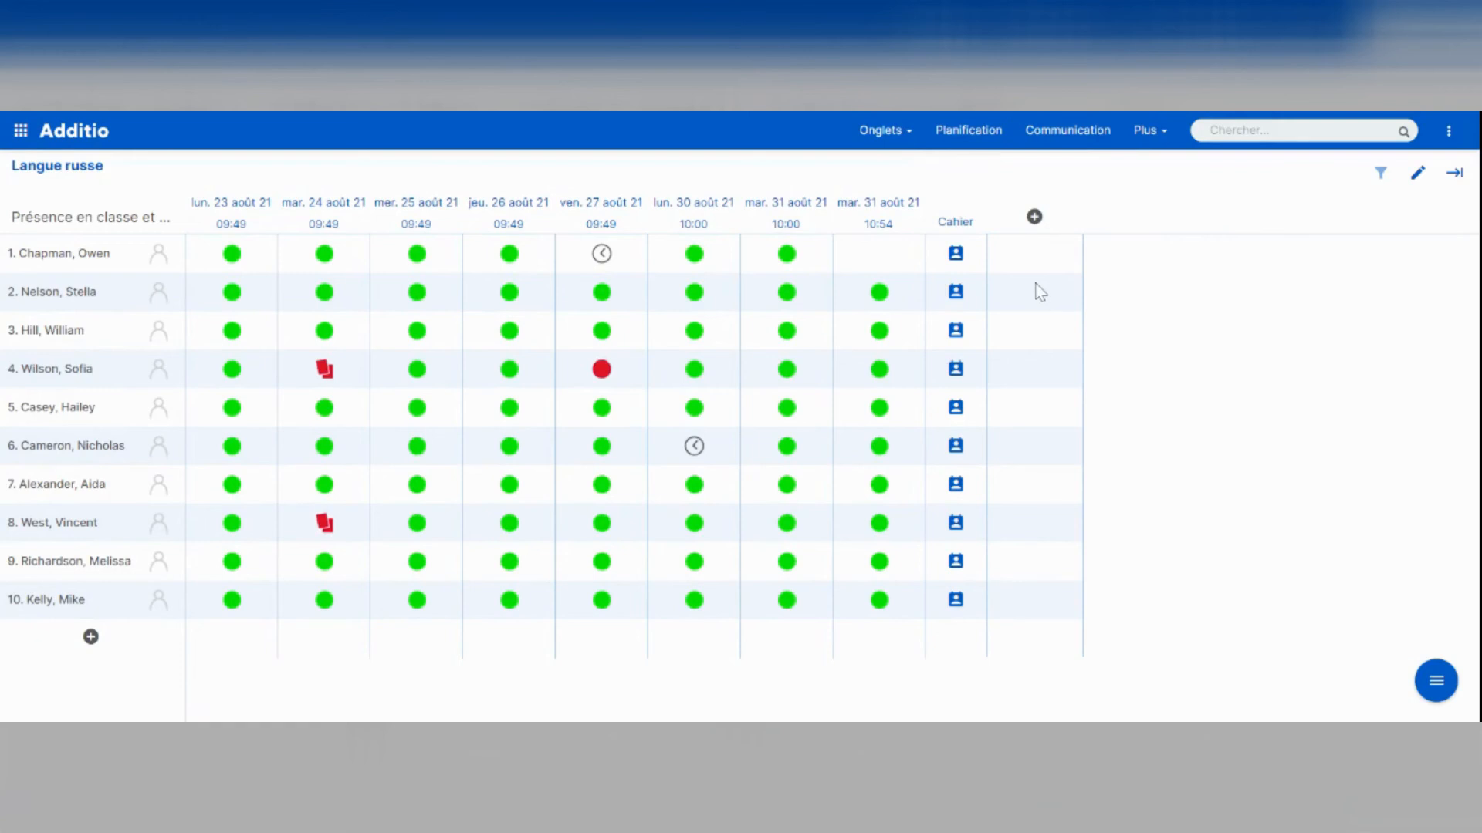
Step: Review the first student's attendance summary and the sheet's date filter settings
left_click(956, 261)
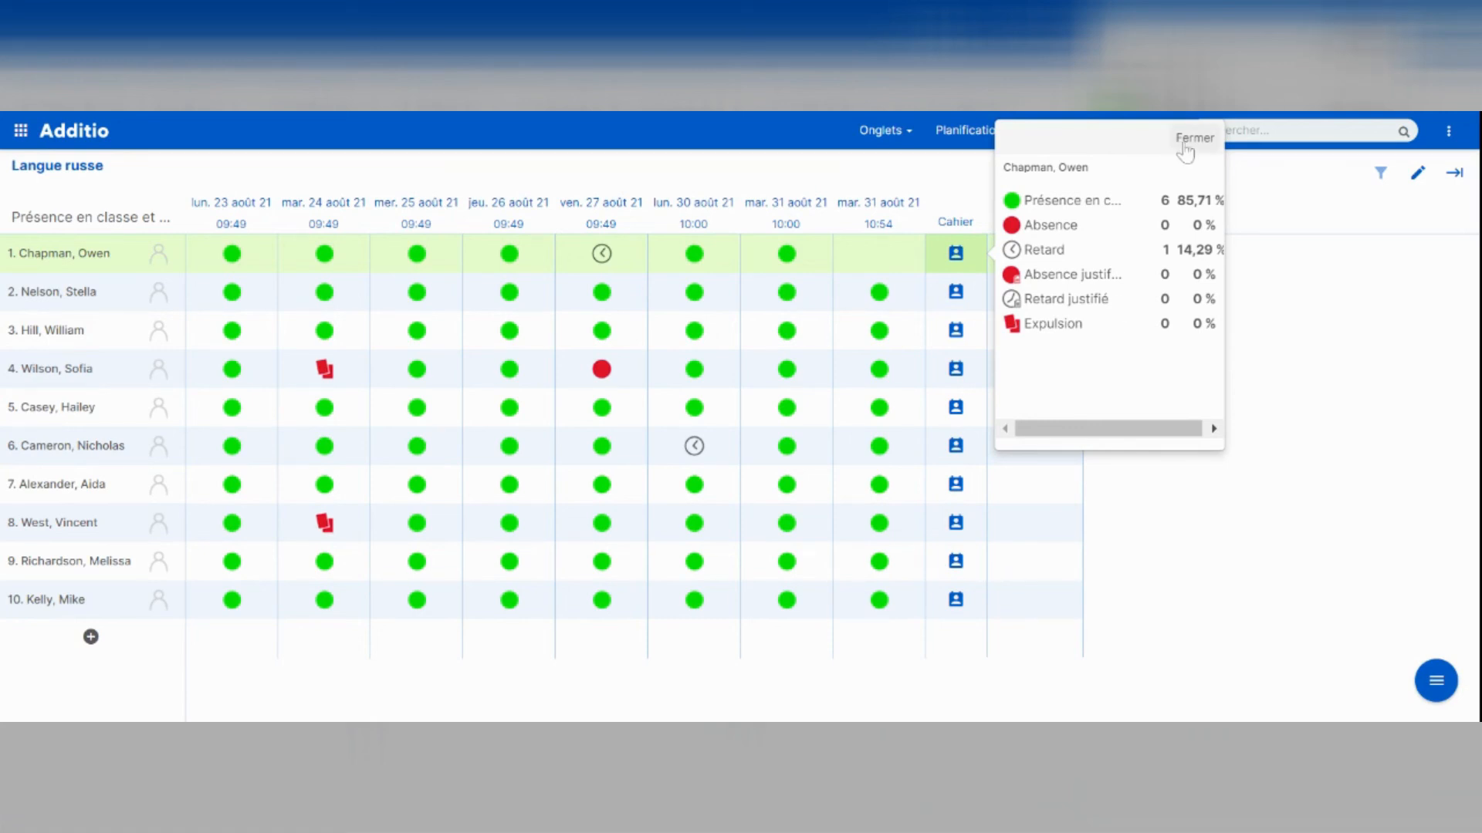
left_click(1186, 147)
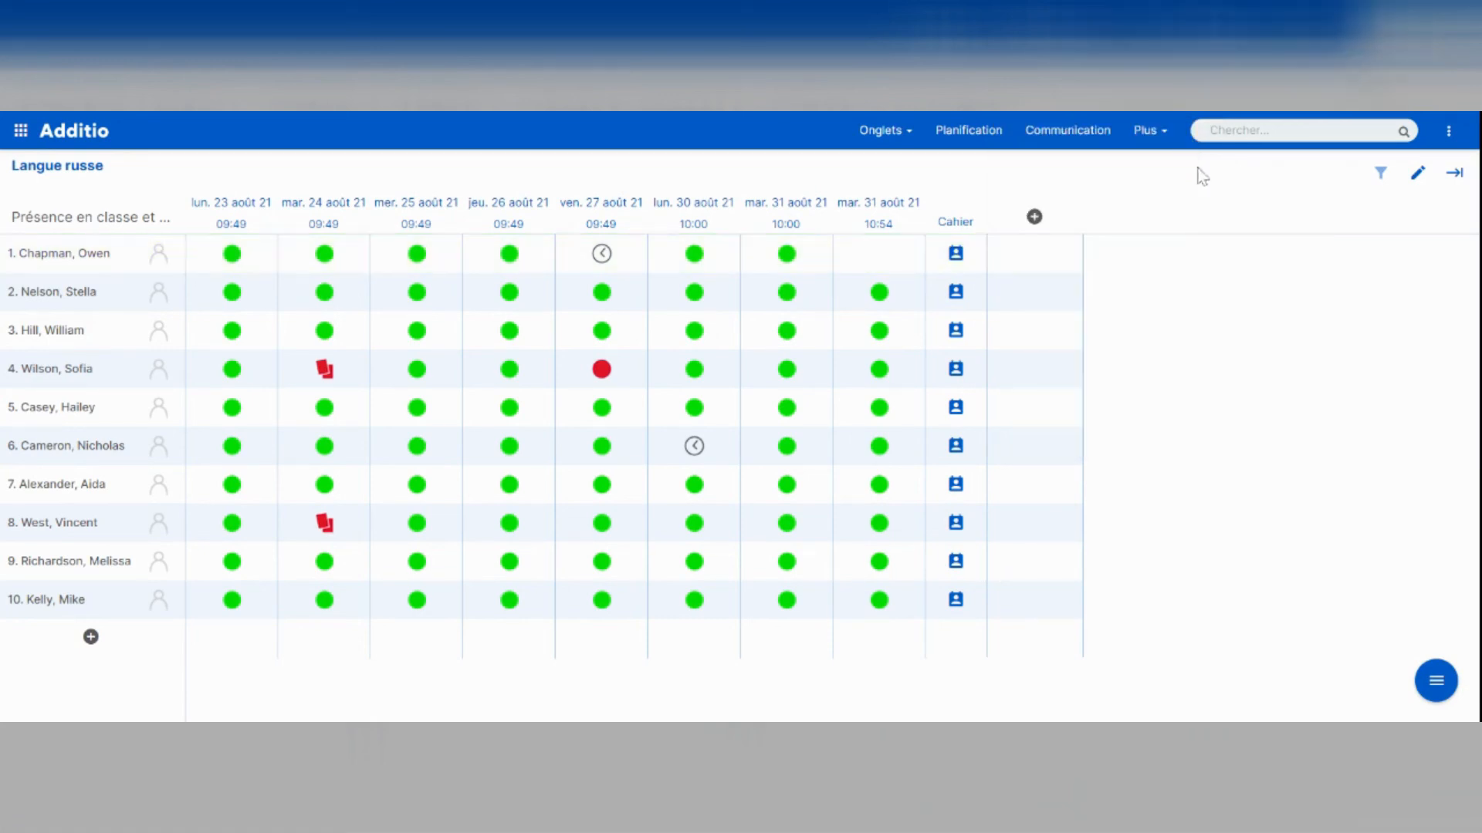
left_click(1378, 178)
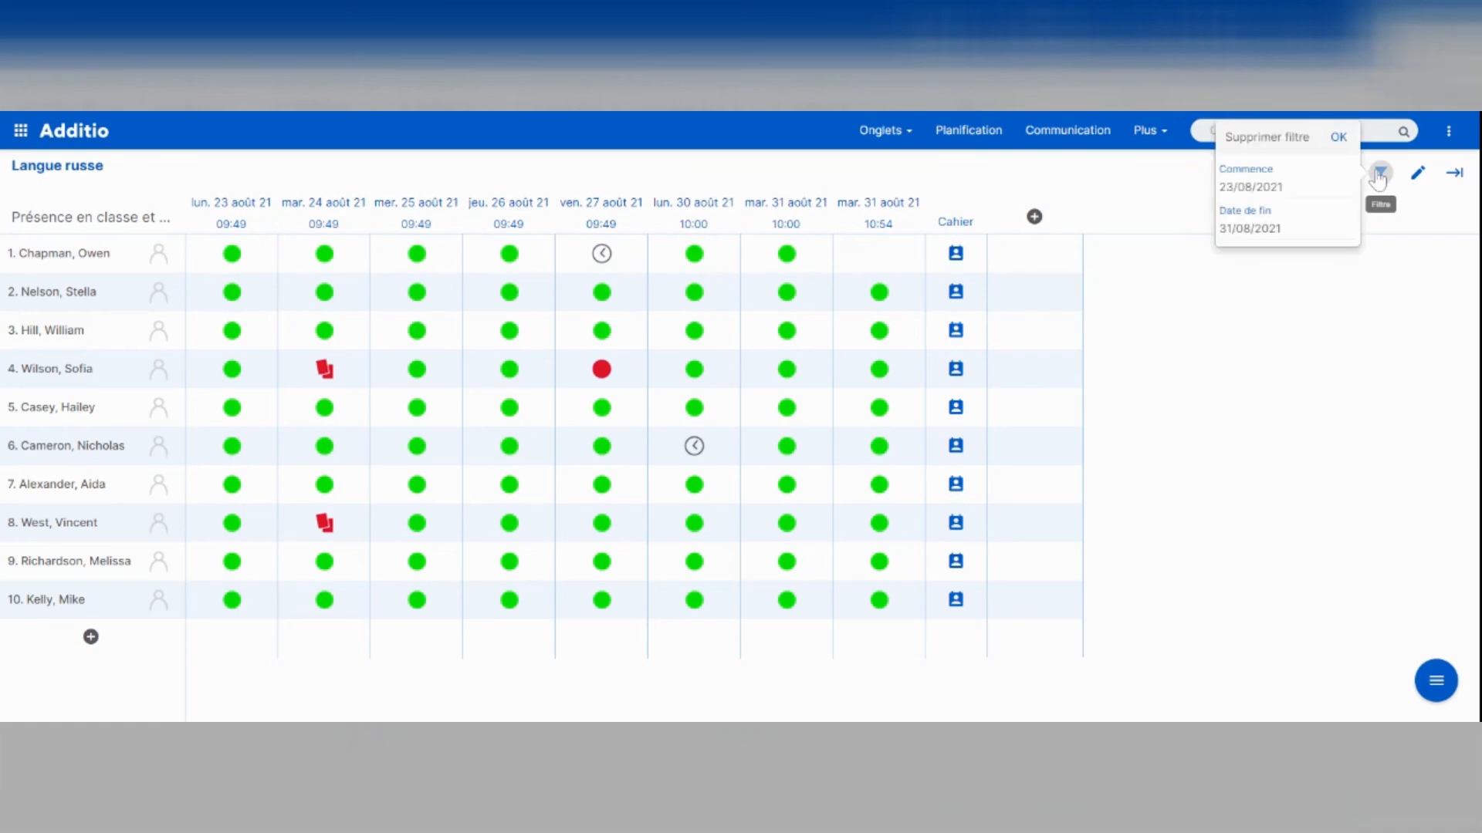
left_click(1339, 139)
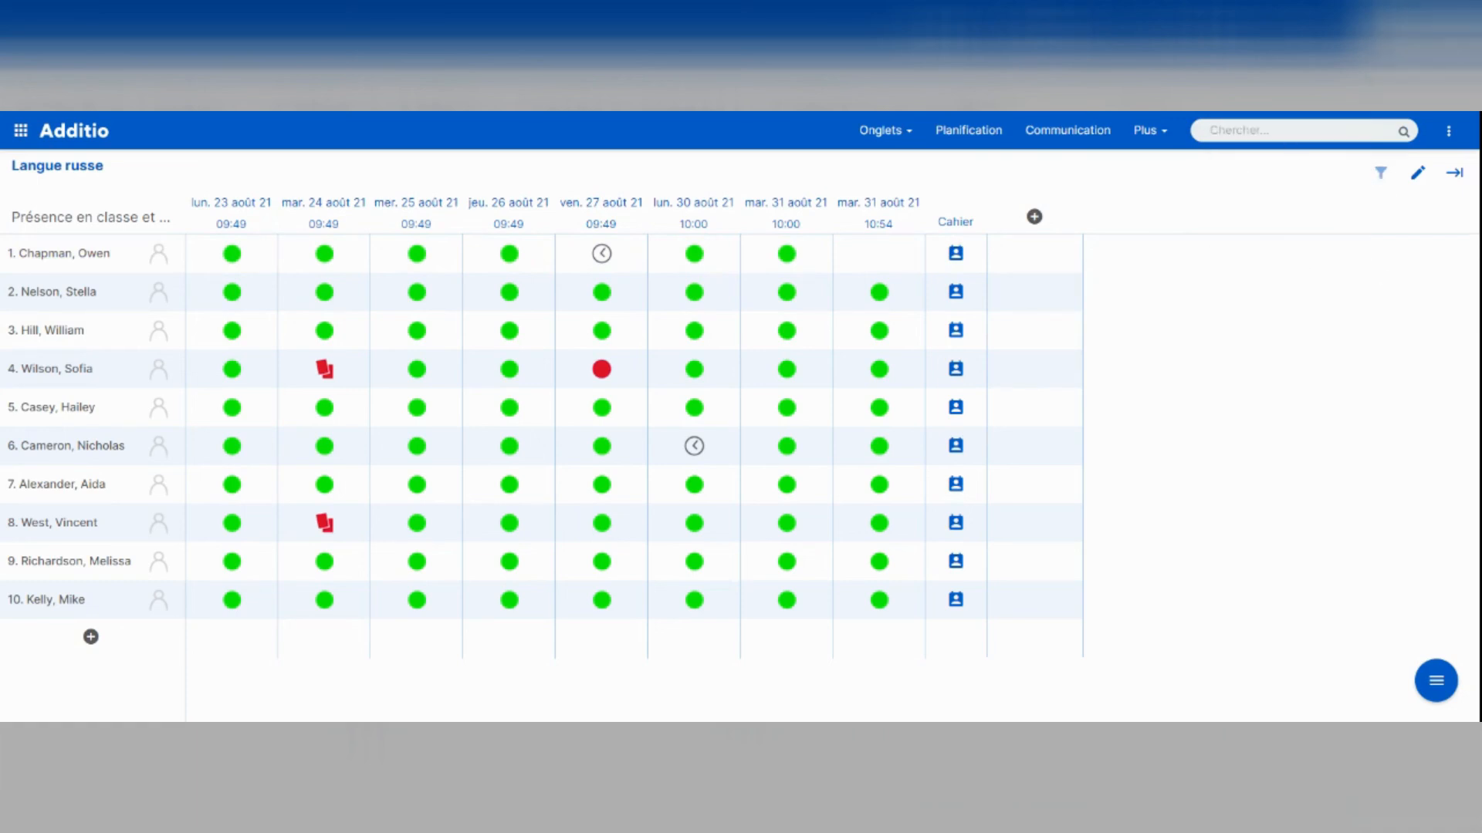
Step: Try adjusting the first row's height in the attendance tab settings, and discard the changes
left_click(1418, 173)
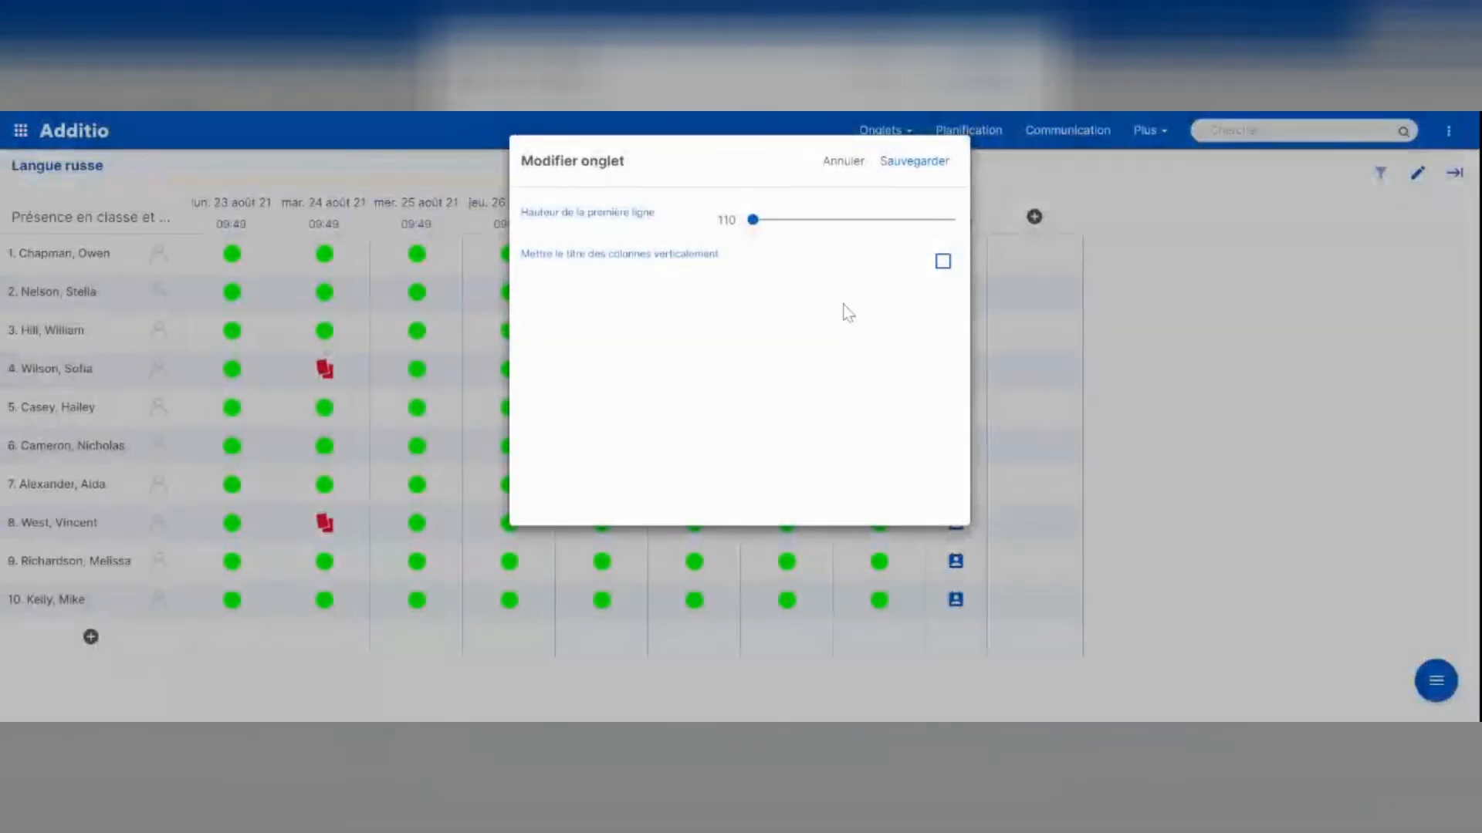
mouse_move(766, 232)
left_mouse_down()
mouse_move(811, 235)
mouse_move(749, 239)
left_mouse_up()
left_click(843, 160)
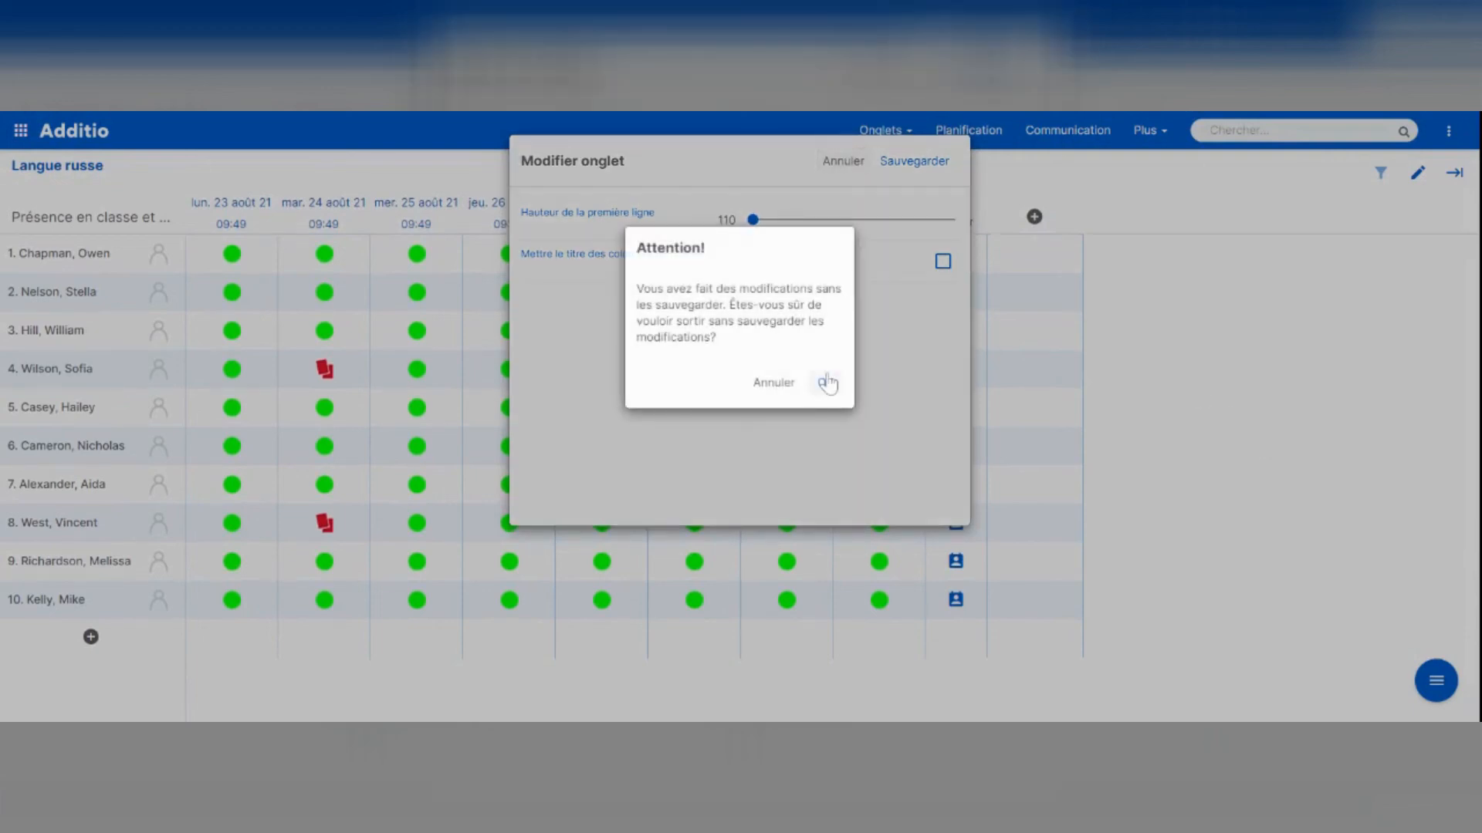
left_click(825, 383)
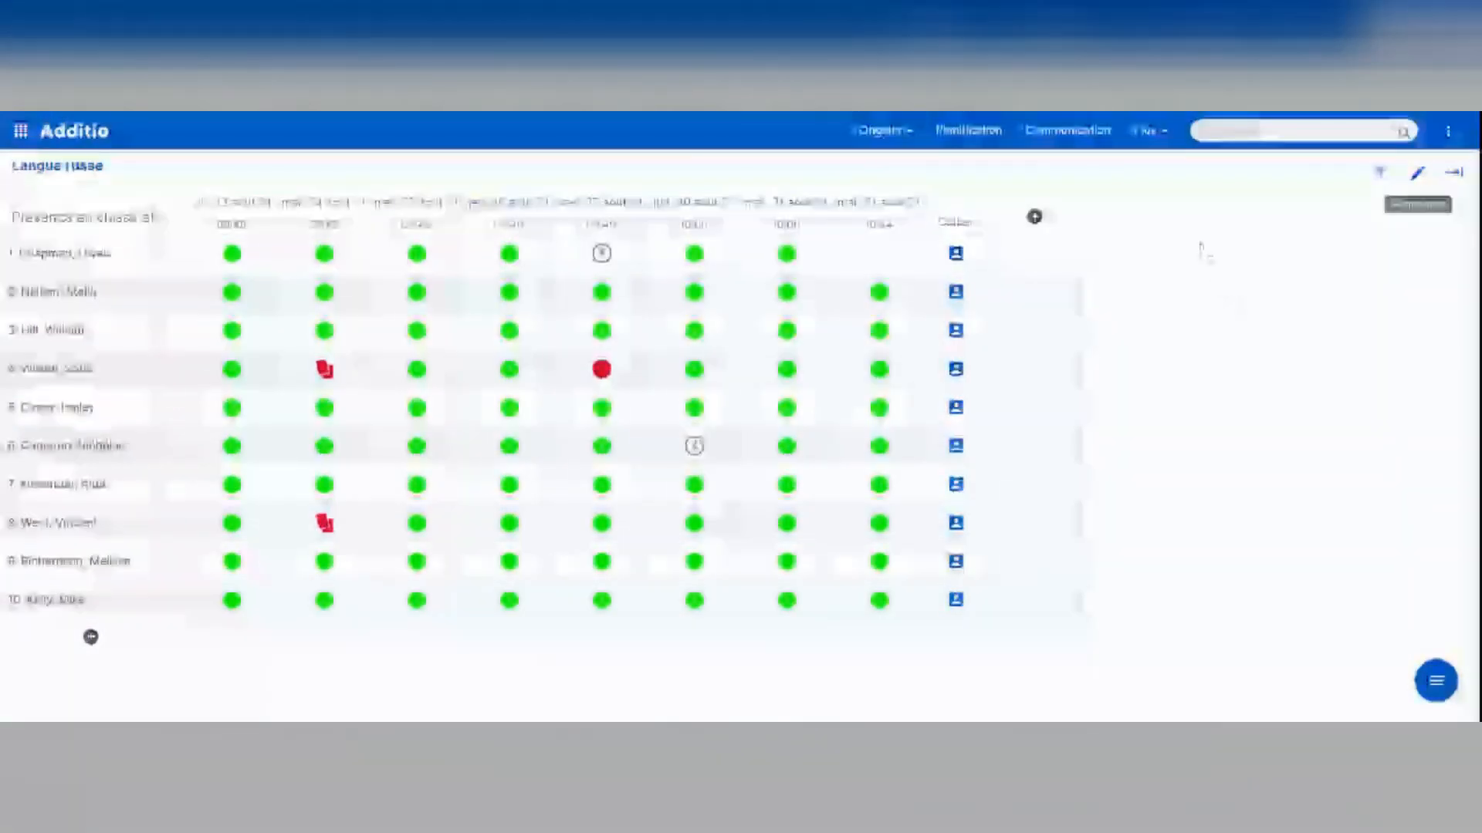